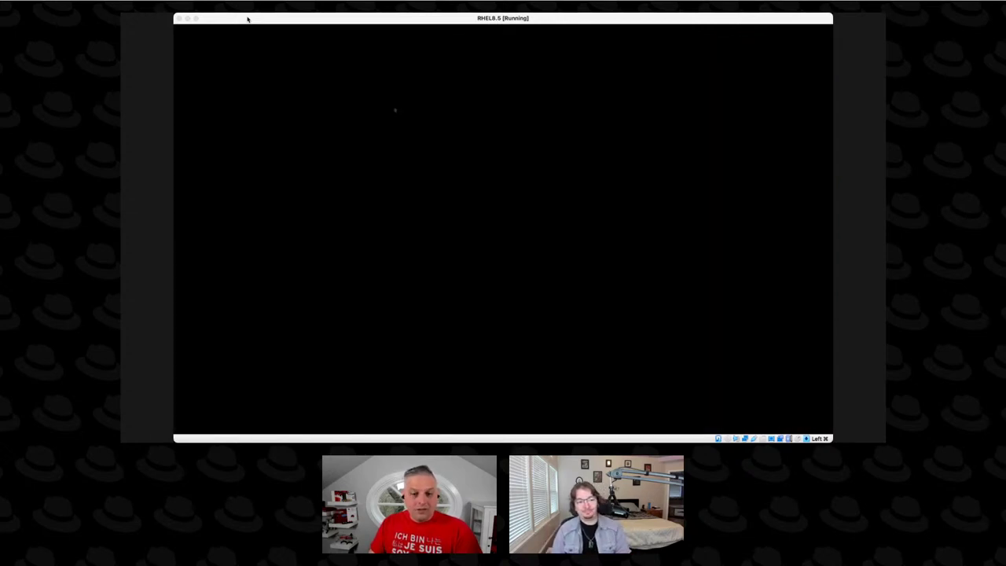
Unlock the RHEL 8.5 VM's GNOME lock screen with the account password.
click(247, 19)
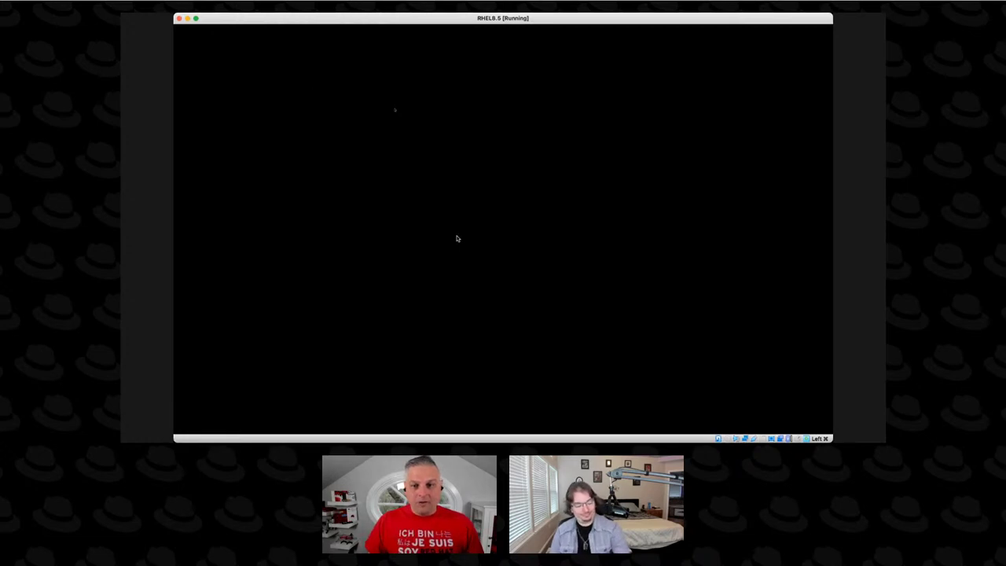
click(390, 101)
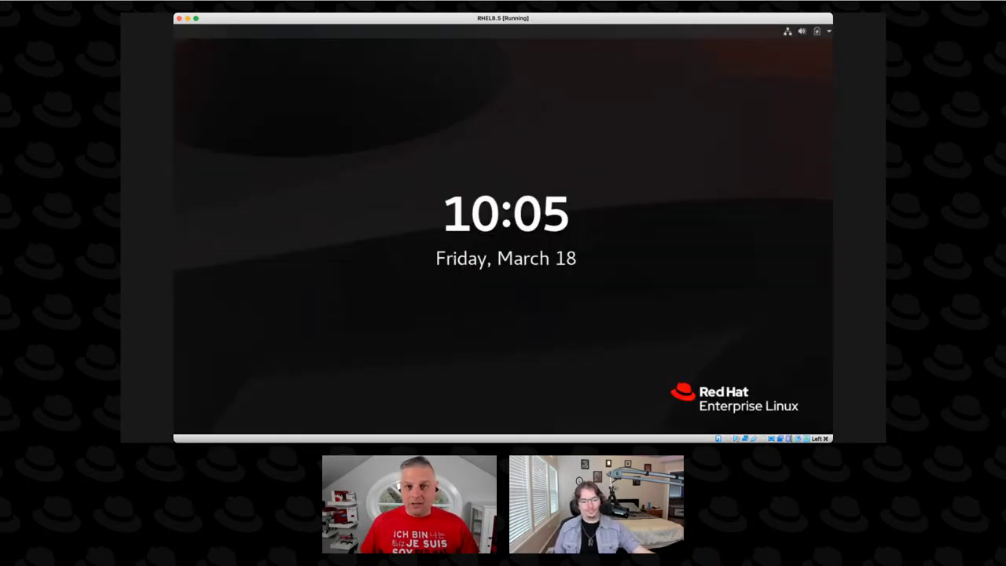
drag(555, 366, 536, 192)
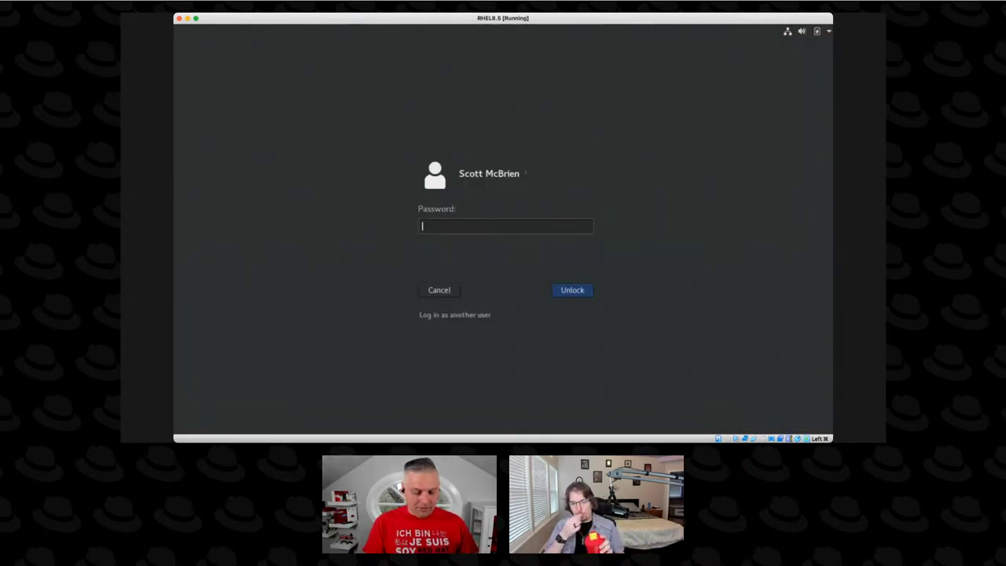
text(********)
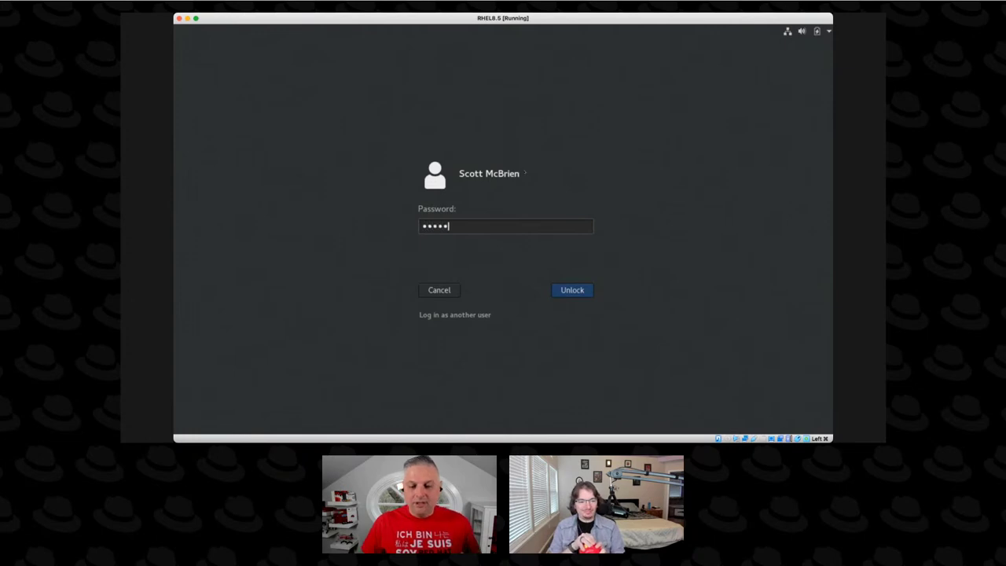
key(Return)
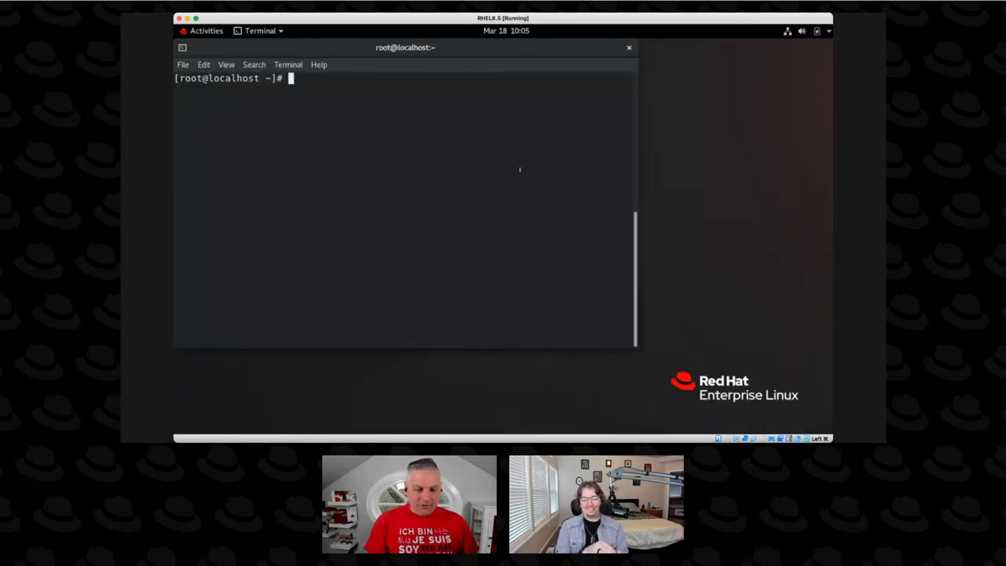
Install the cockpit package with dnf install cockpit -y at the root prompt.
text(df)
key(BackSpace)
text(nf )
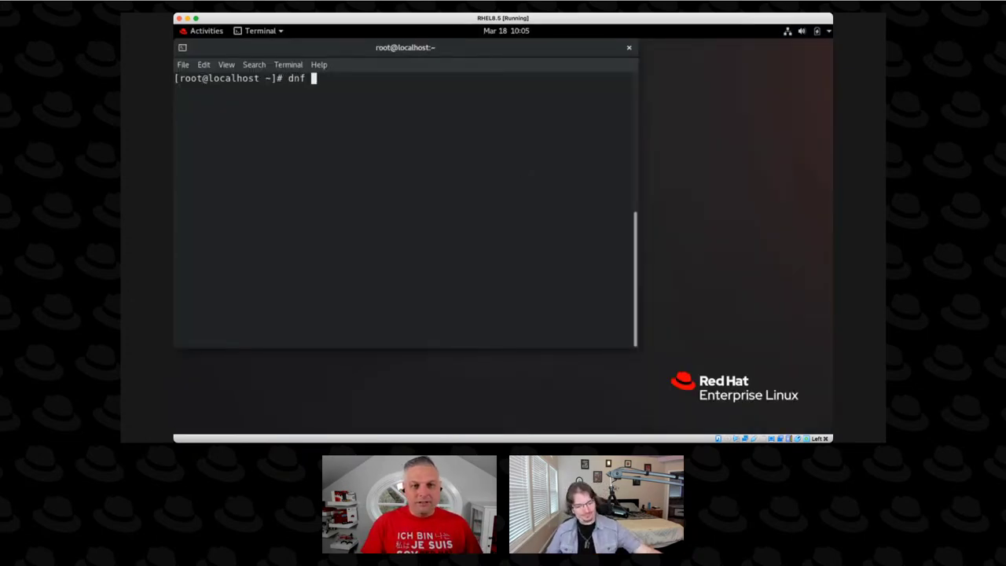
text(install cock)
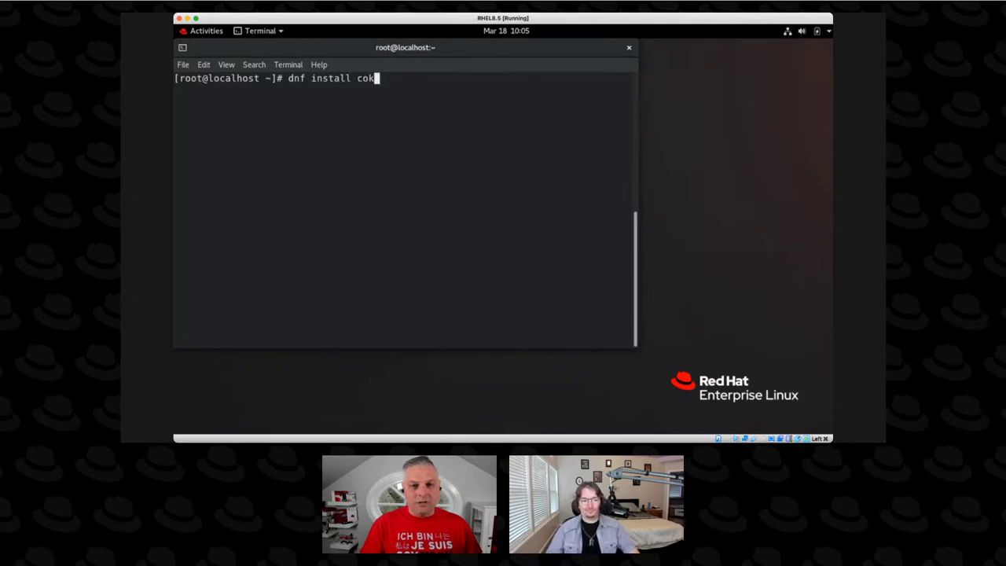
key(BackSpace)
key(BackSpace)
text(ckpit -y)
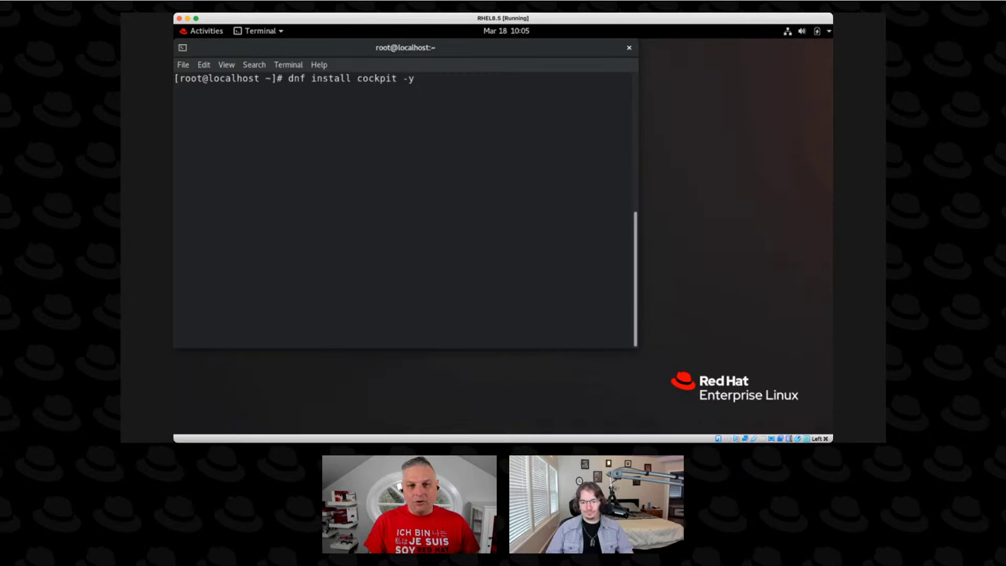
key(Return)
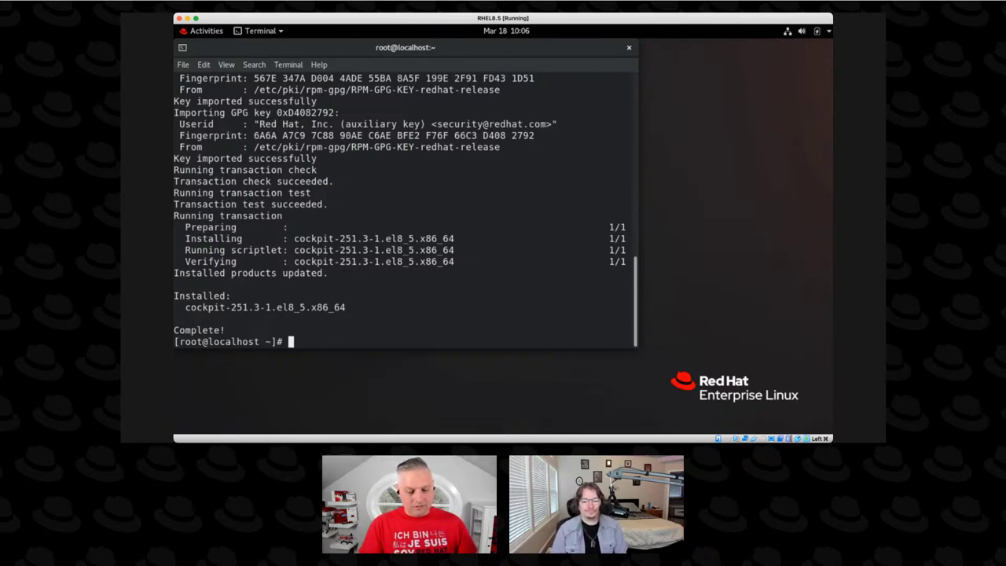
Enable and start the socket with systemctl enable cockpit.socket --now.
text(systemc)
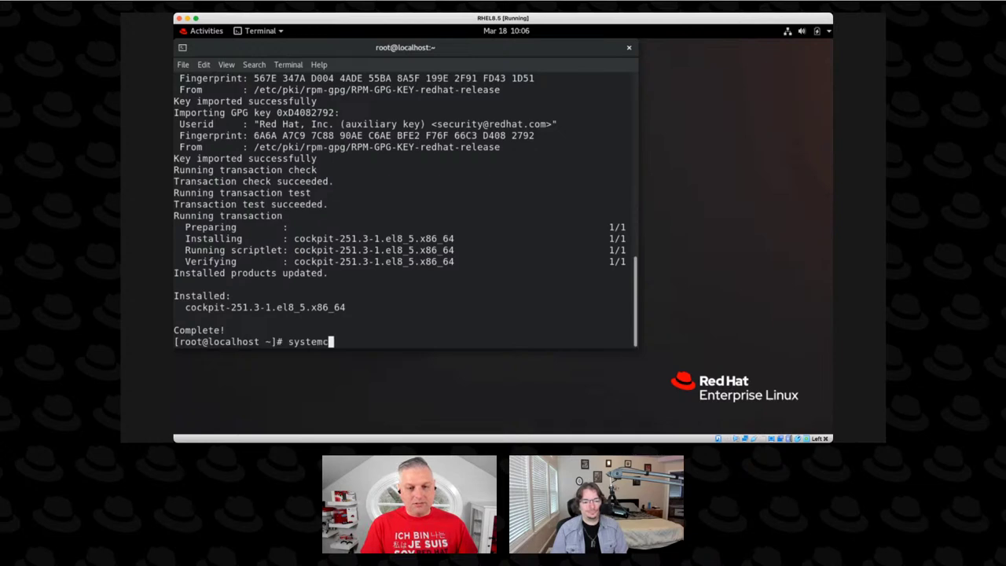
text(tl ena)
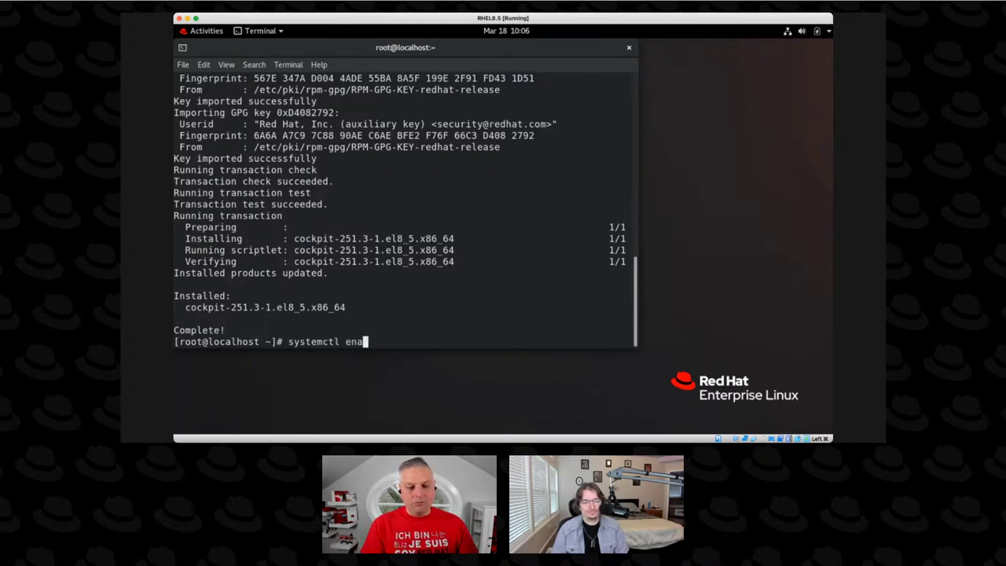
text(ble cockpi)
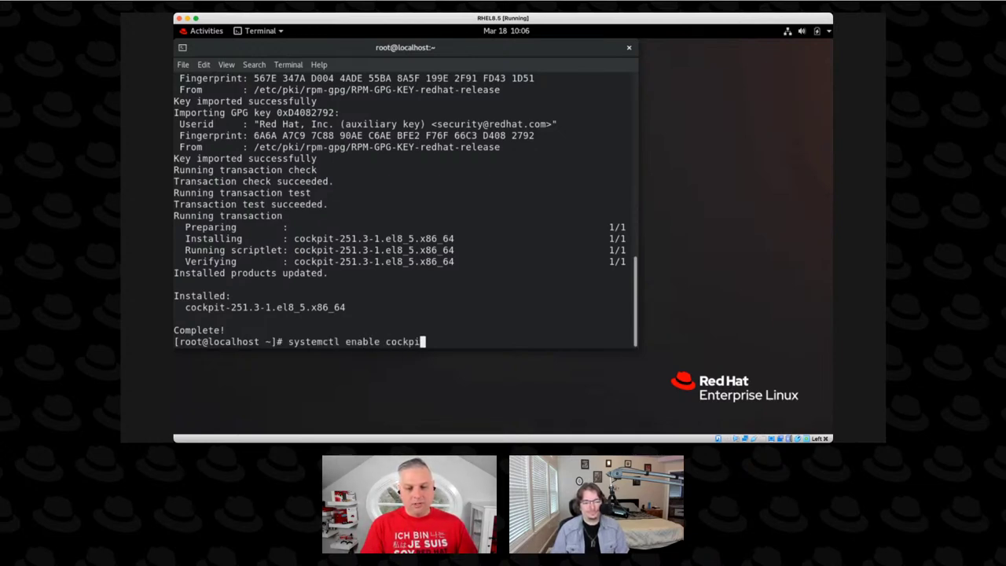
text(t.socket)
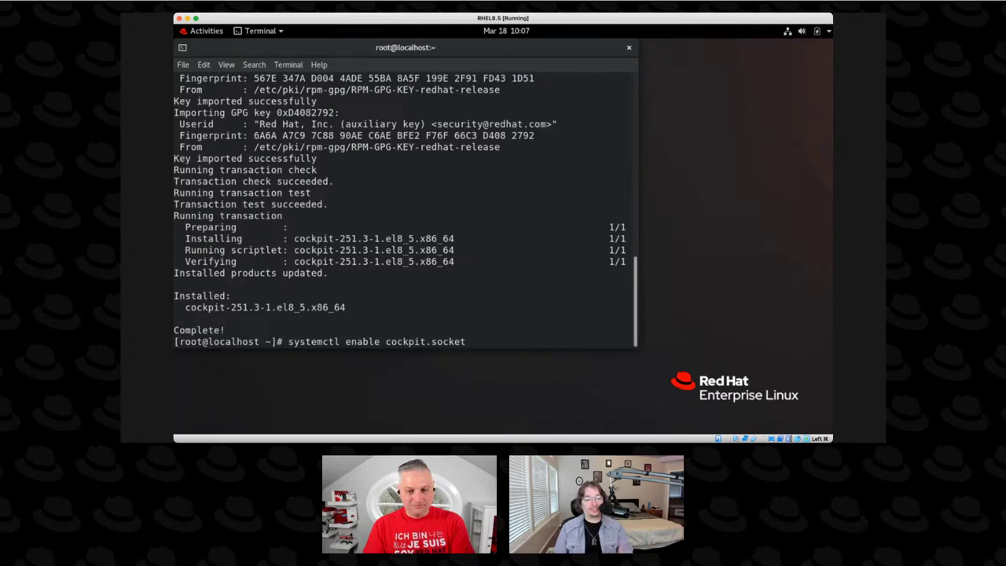
text(--now)
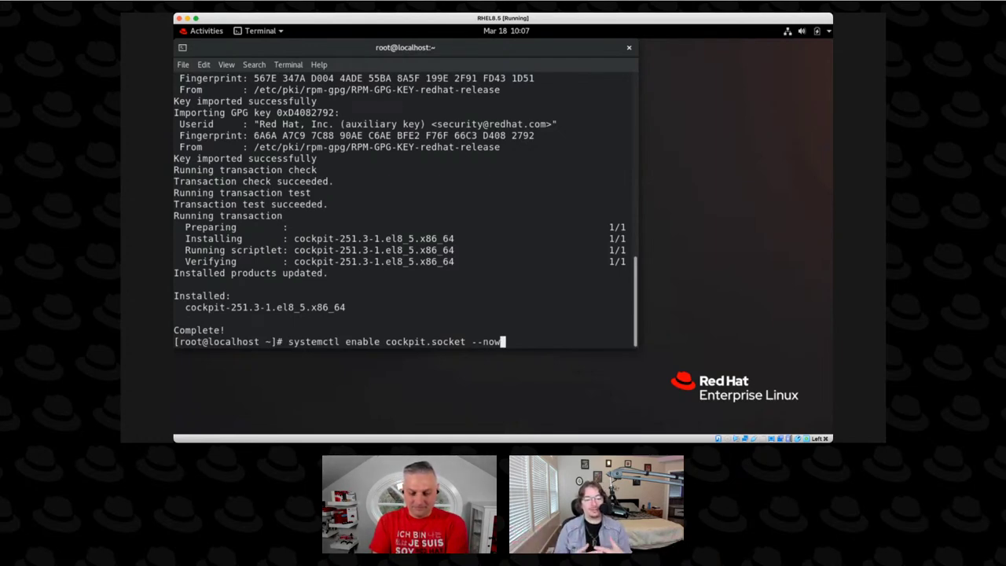
key(Return)
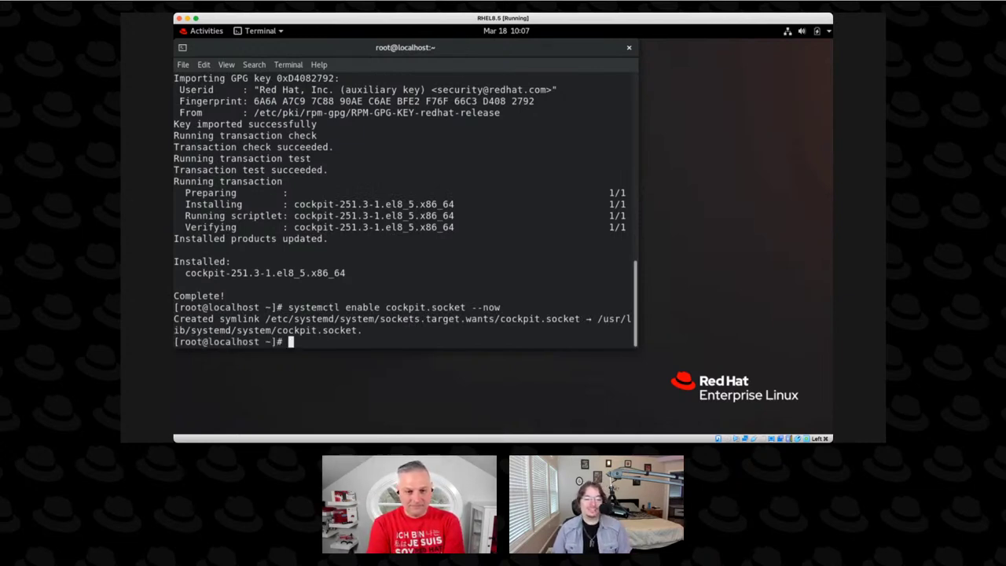
Check that cockpit.socket is listening on port 9090 with systemctl status cockpit.socket.
text(sytsem)
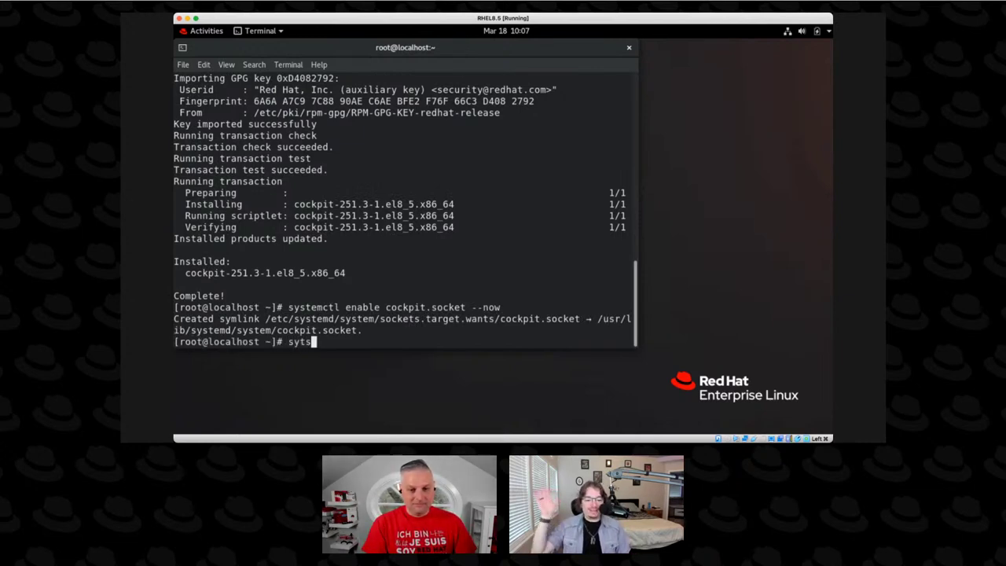
key(BackSpace)
key(BackSpace)
key(BackSpace)
key(BackSpace)
text(s)
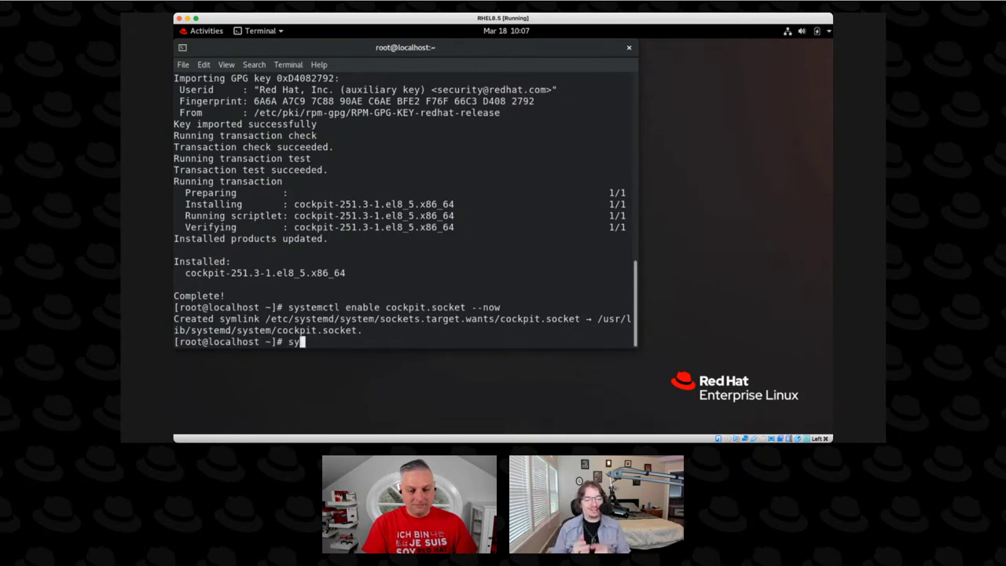
text(temctl s)
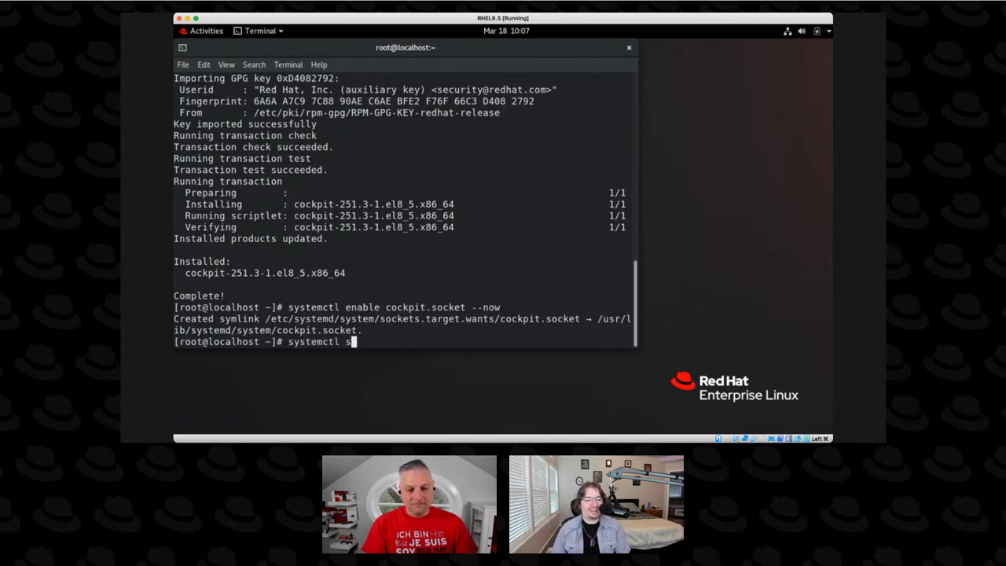
text(tatus cock)
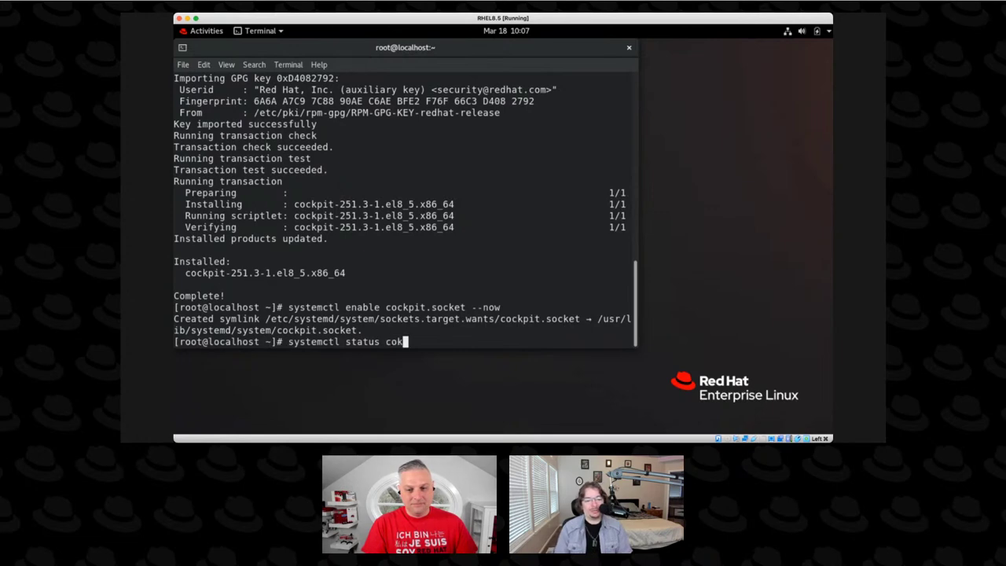
text(pit.socket)
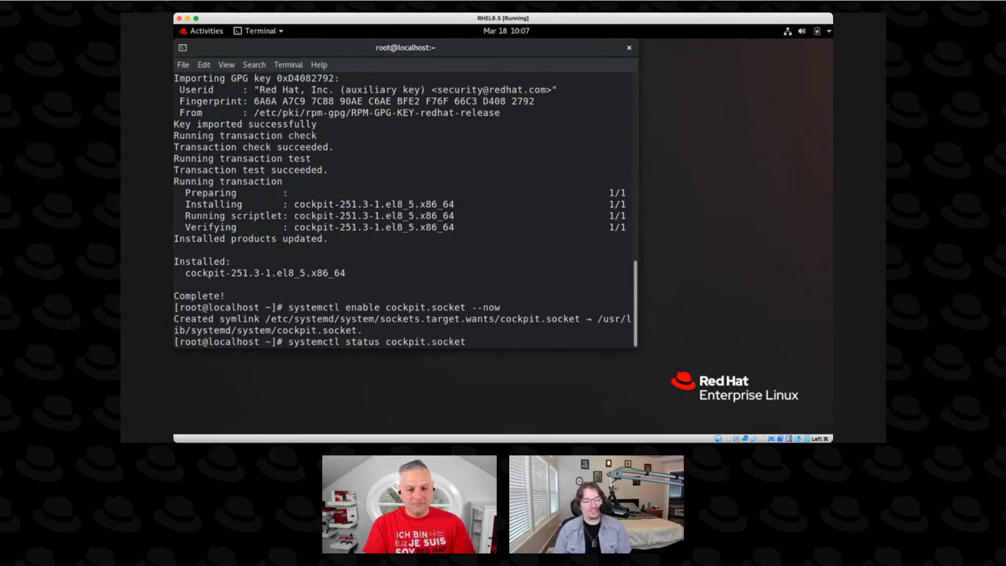
key(Return)
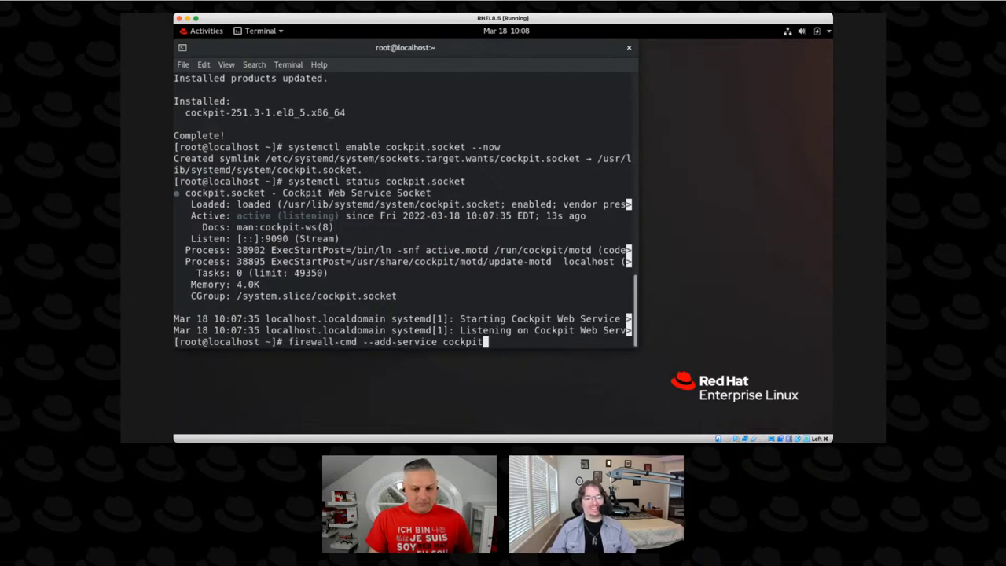
Allow Cockpit through the firewall with firewall-cmd --add-service cockpit.
key(Return)
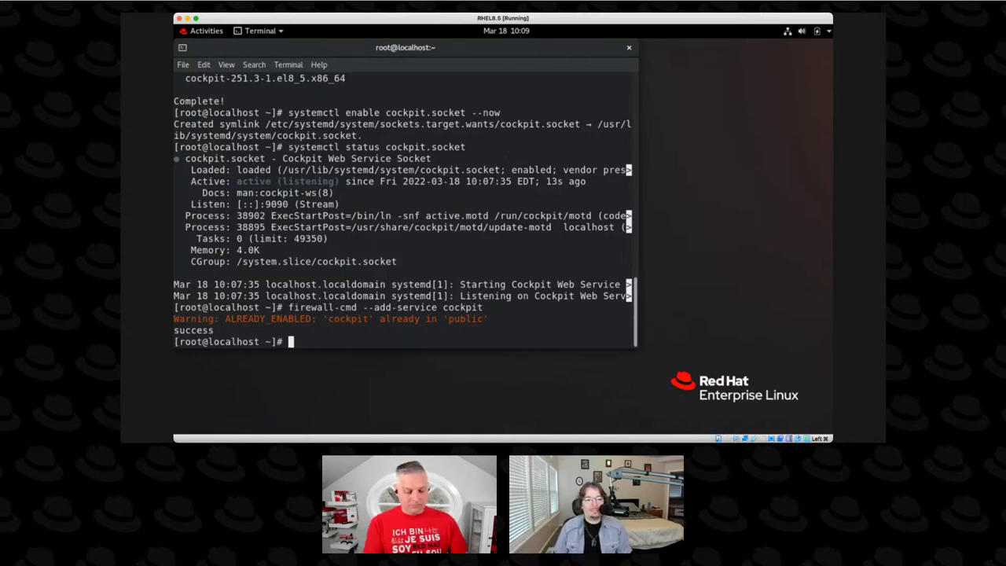
text(dnf)
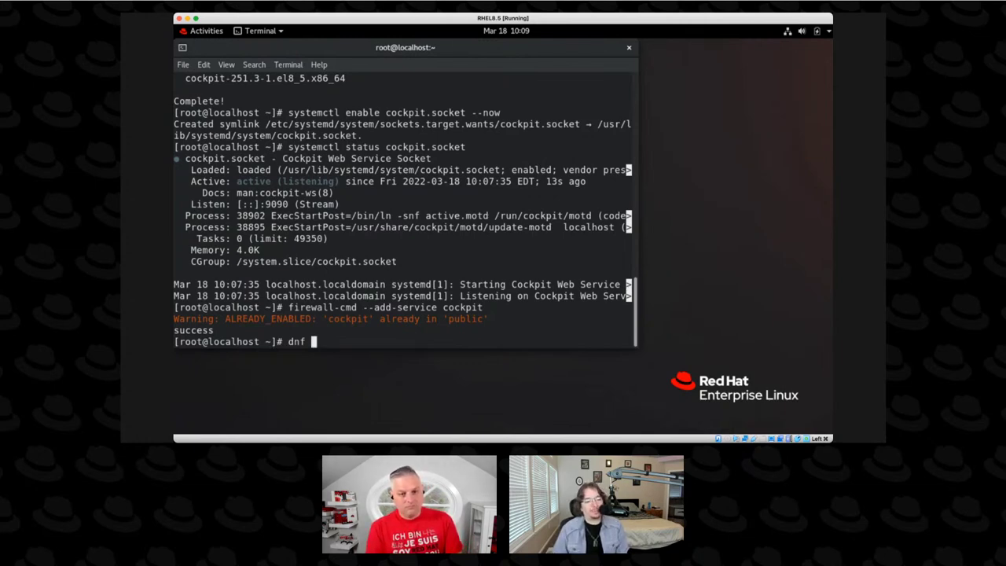
List cockpit packages with dnf list | grep cockpit and review entries like cockpit-machines.
text(list | g)
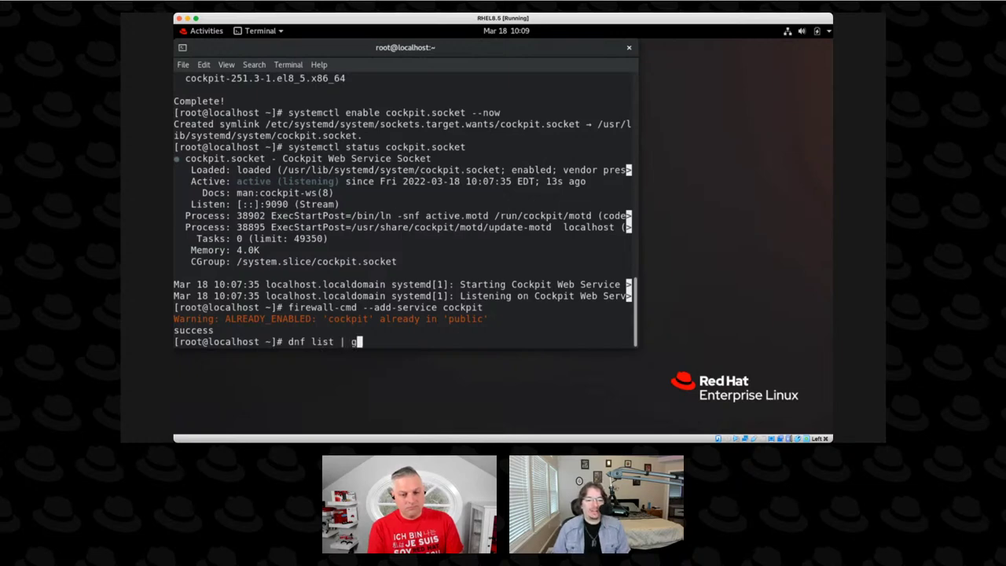
text(rep cockp)
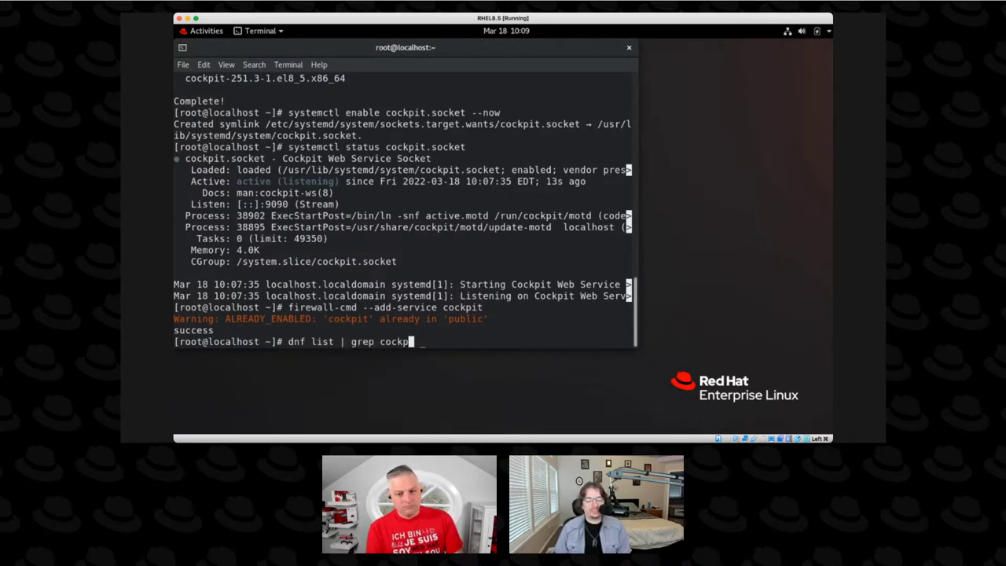
text(it)
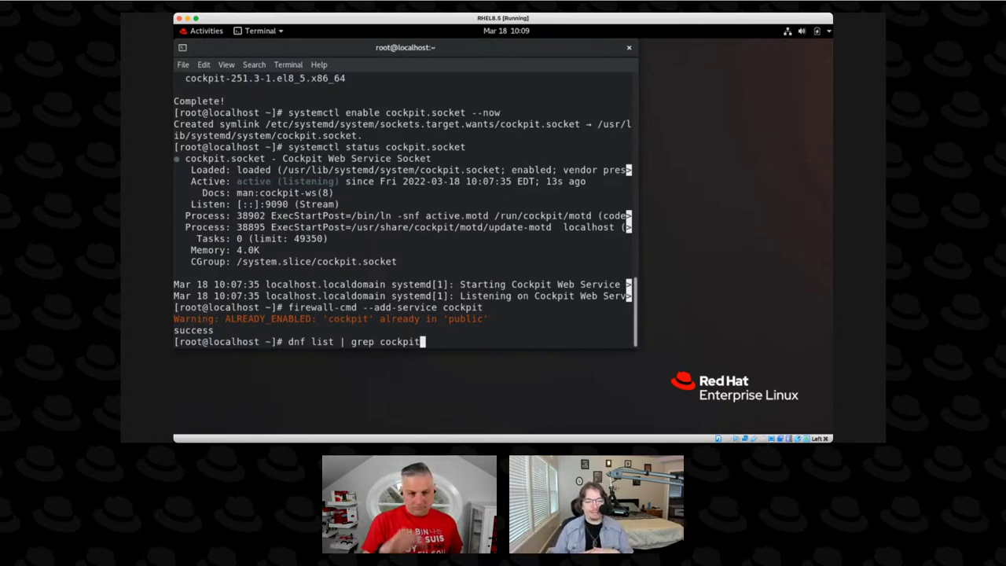
key(Return)
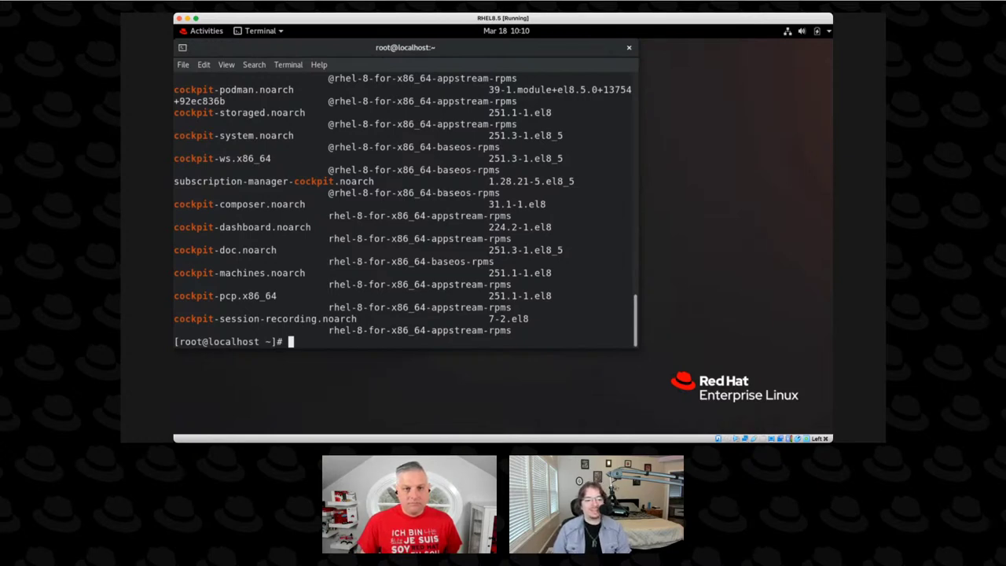
scroll(297, 264, up, 1)
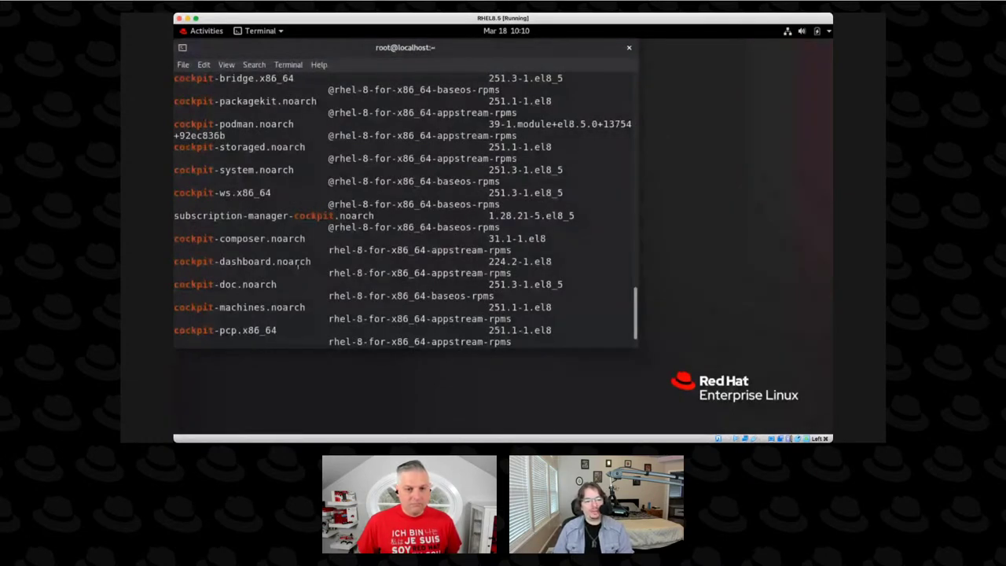
triple_click(271, 307)
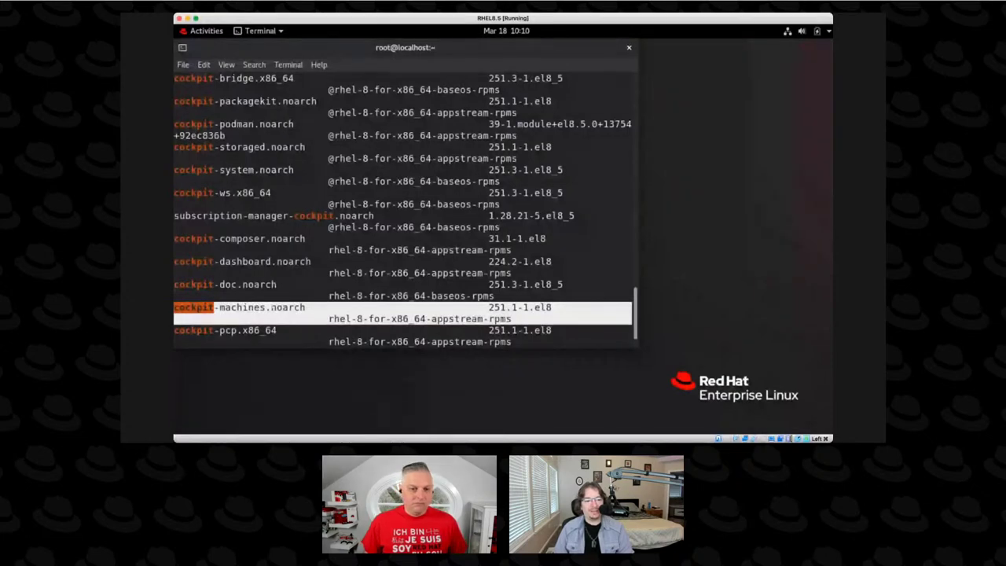
click(271, 307)
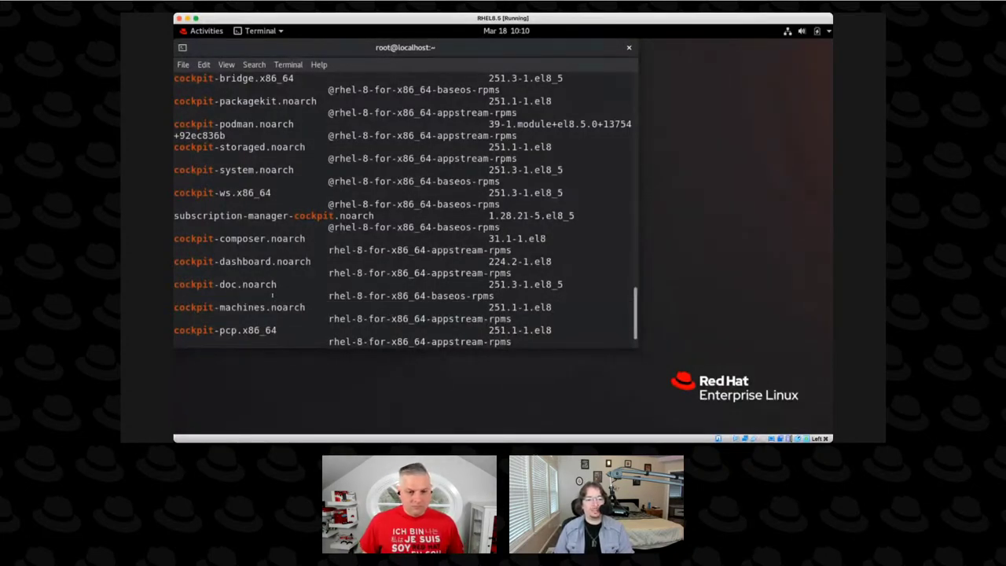
scroll(272, 295, down, 1)
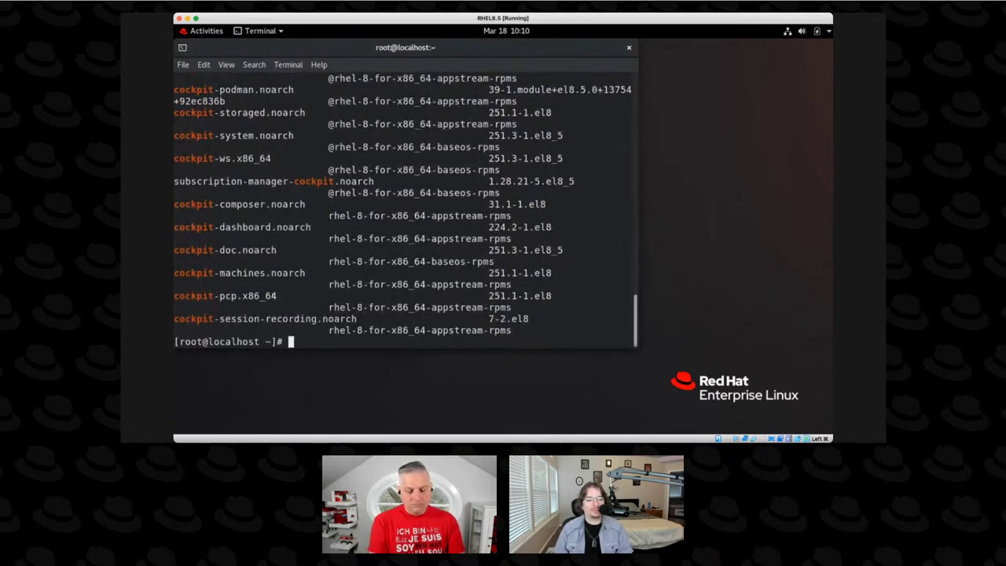
Install cockpit-pcp and cockpit-storaged with dnf install cockpit-pcp cockpit-storaged -y.
text(dnf install )
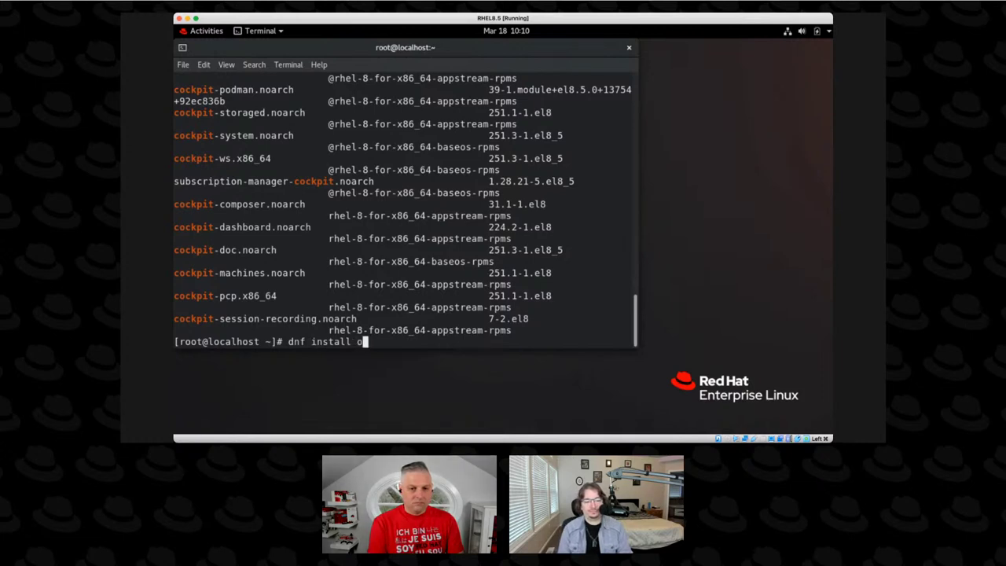
text(cock)
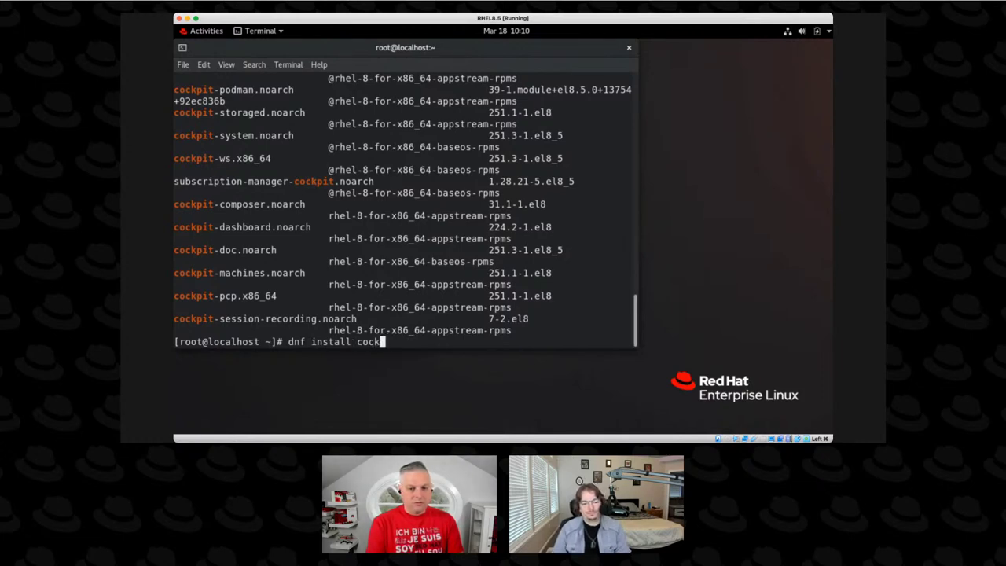
text(pit-pcp)
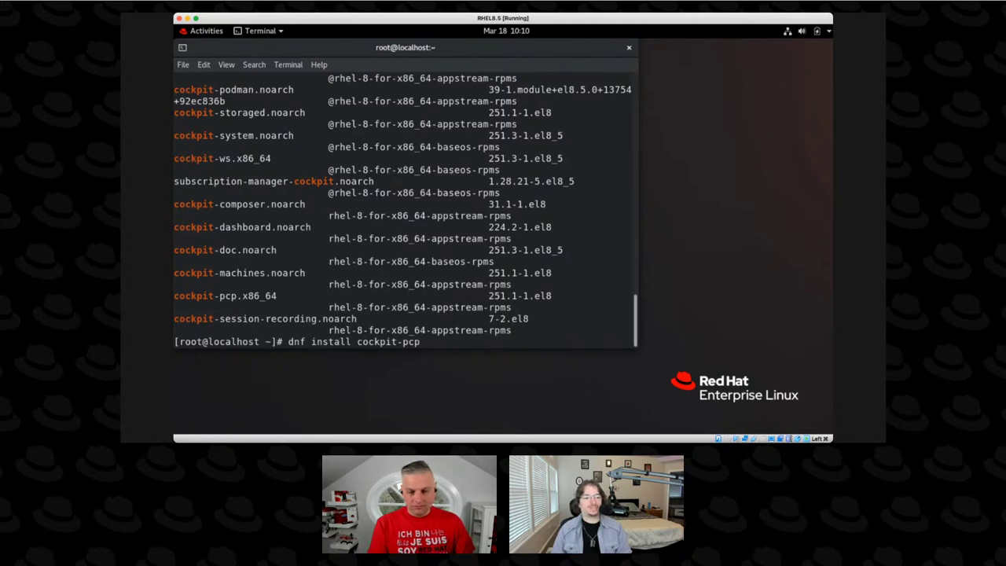
text(cockpit-storaged)
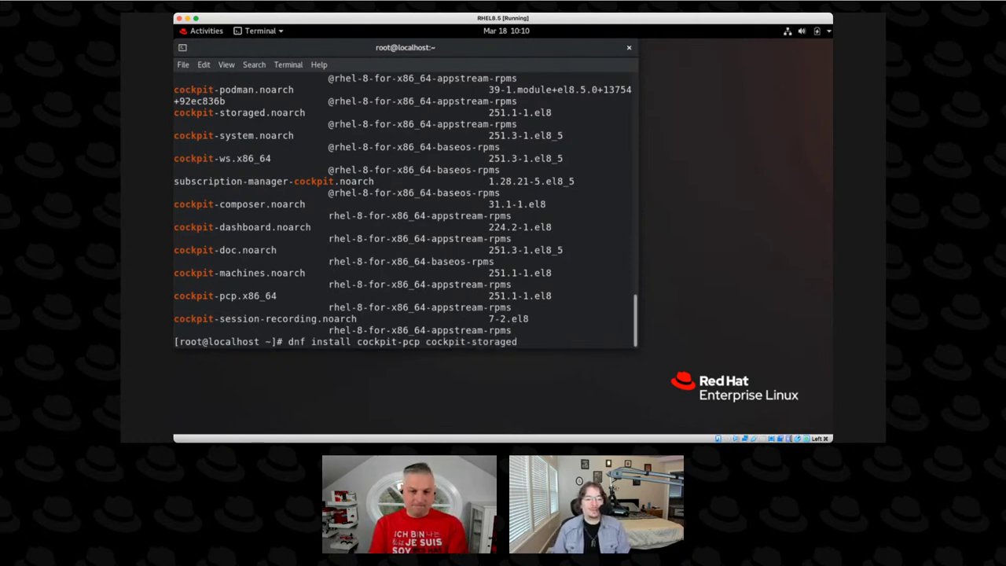
text( -y)
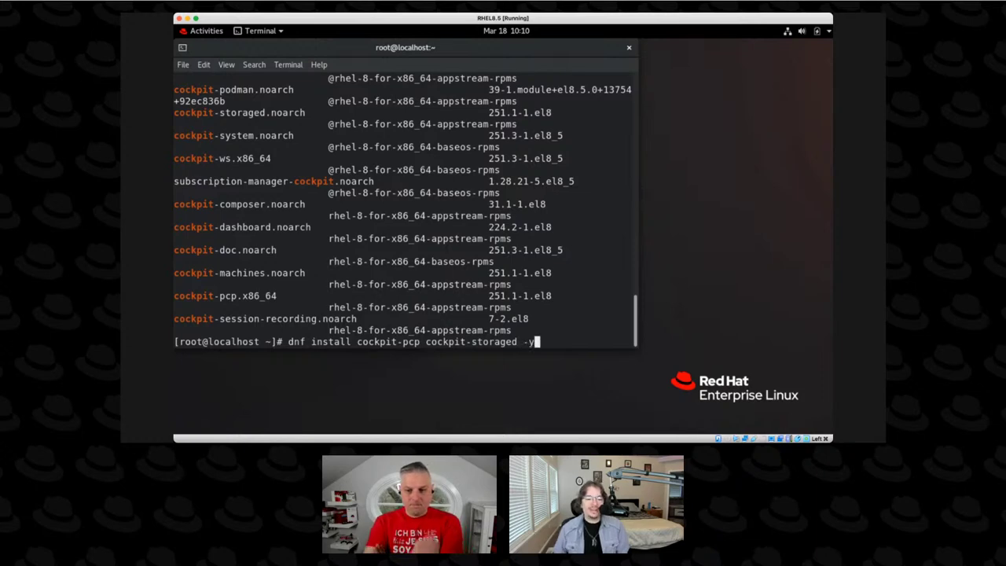
key(Return)
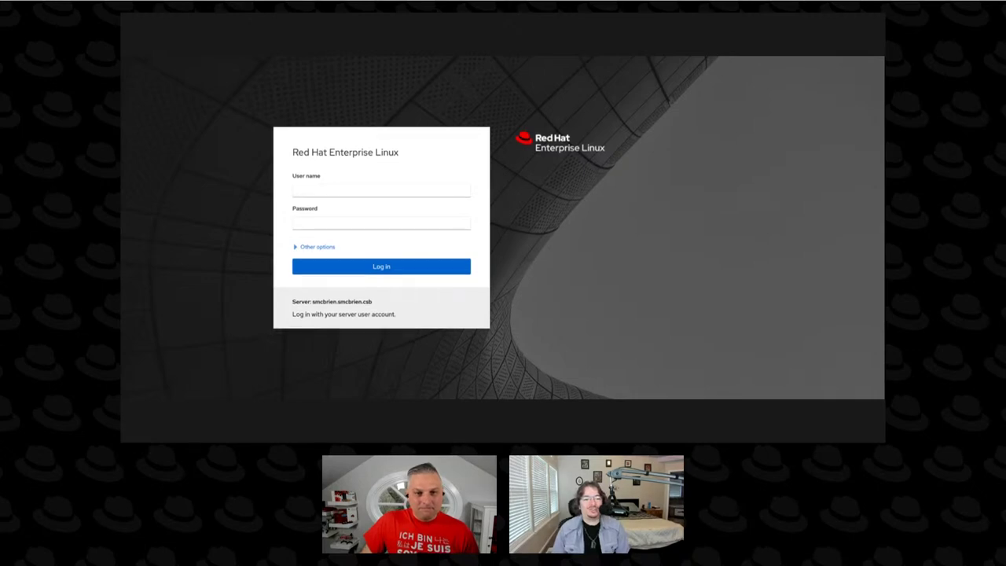
Log into the Cockpit web console with the user name and password.
text(s)
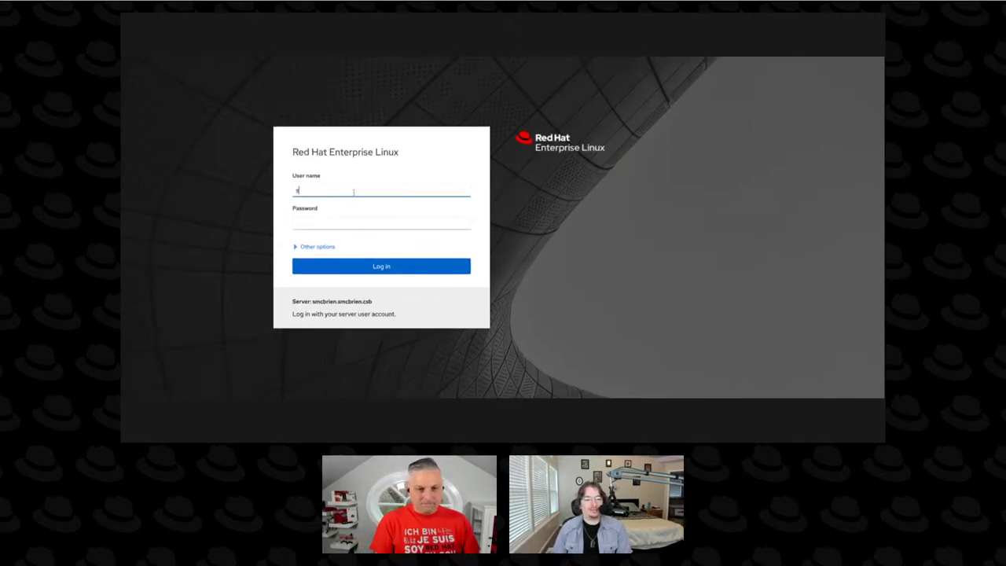
text(mcbrien)
key(Tab)
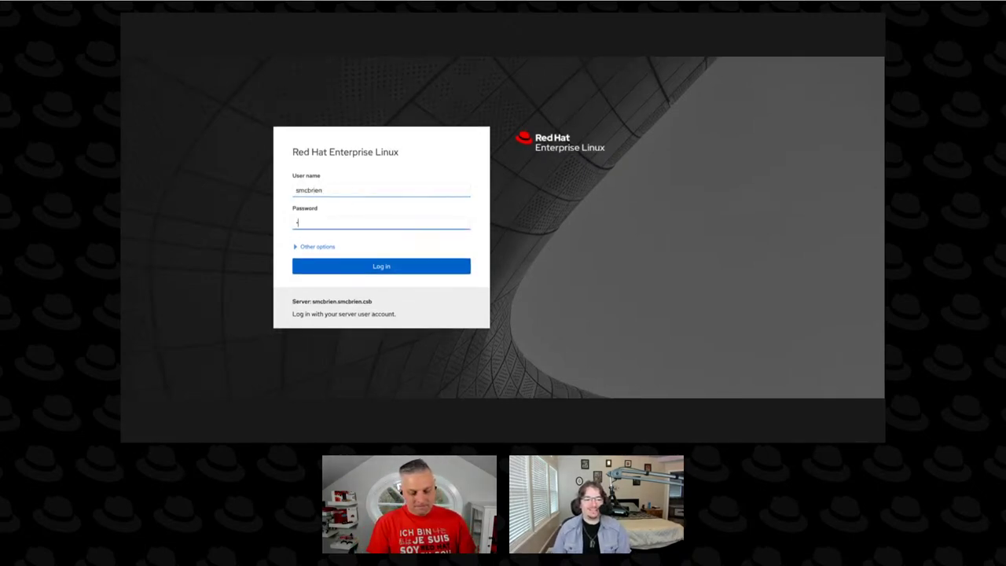
text(•••••••••)
key(Return)
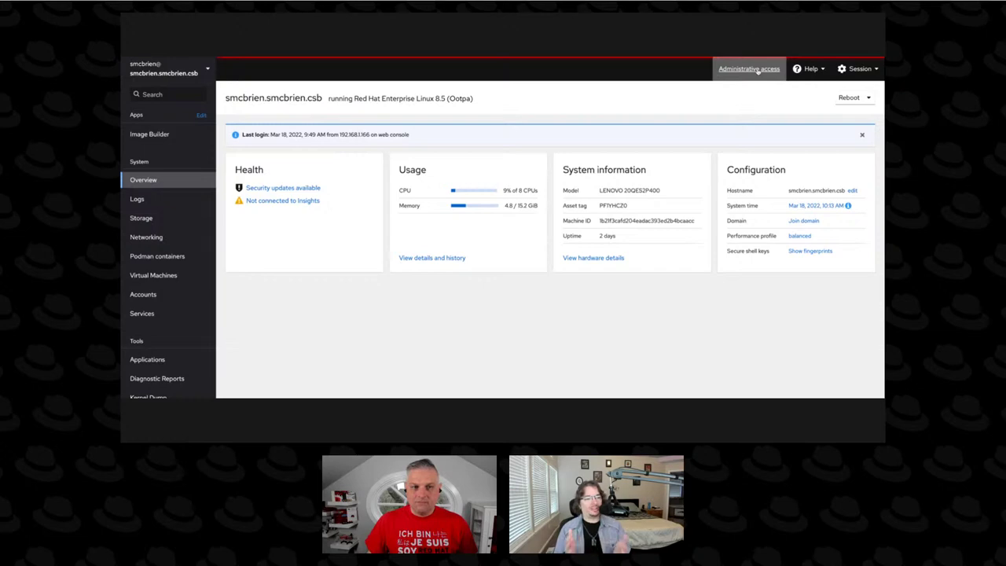
click(749, 68)
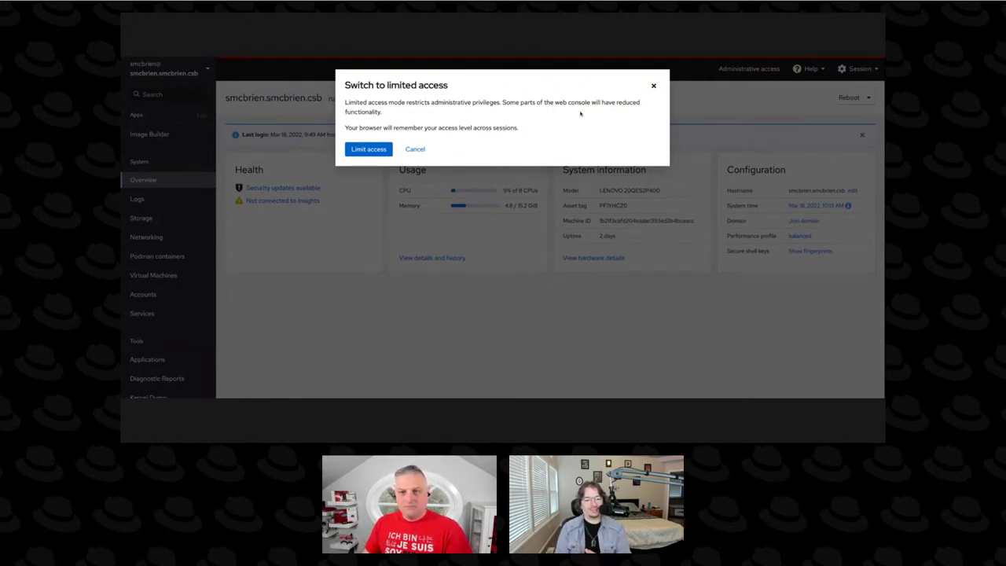
click(653, 87)
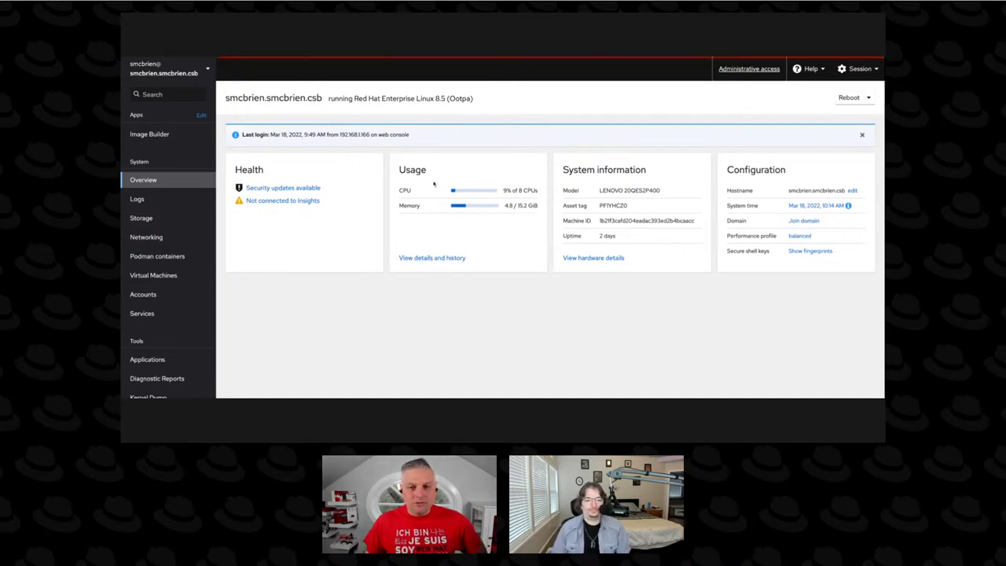
Install cockpit-pcp and its dependencies from the performance details and history page.
click(439, 258)
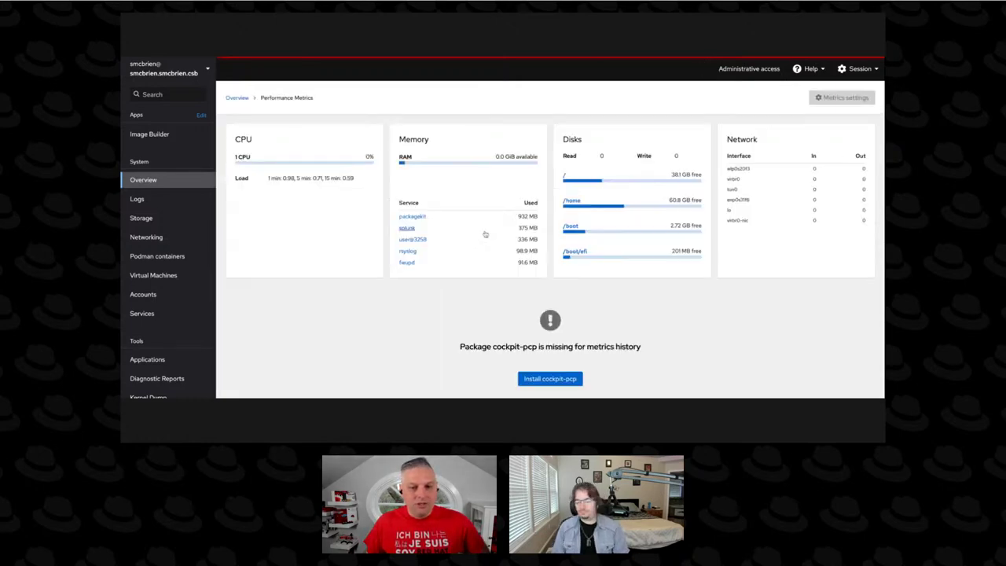
click(550, 378)
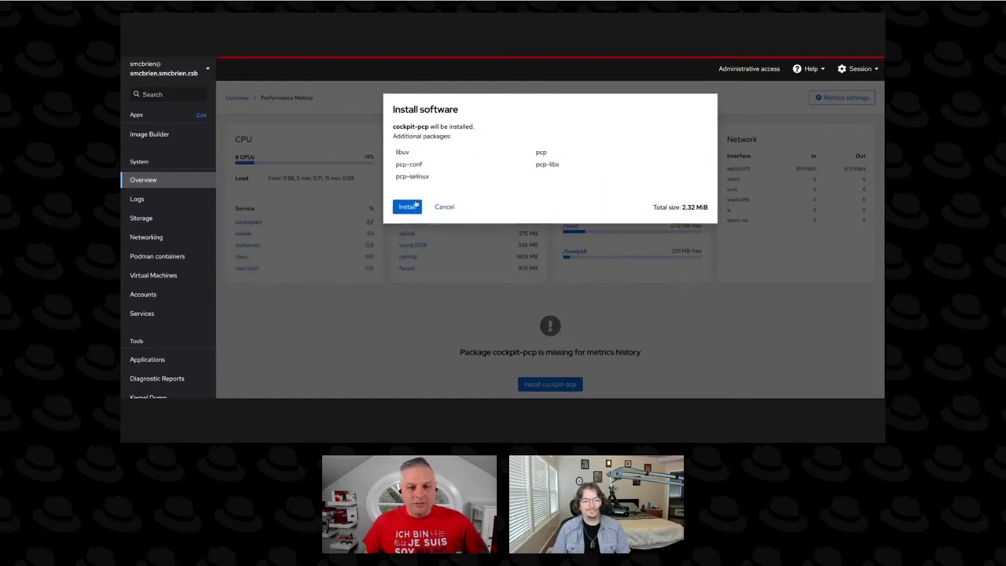
click(417, 204)
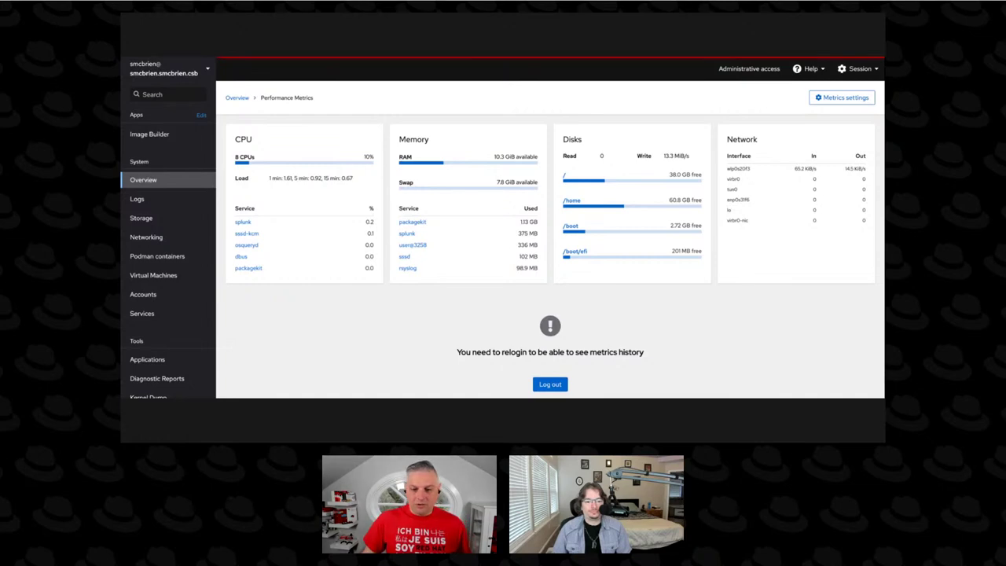
Log out and log back into Cockpit with the user name and password.
click(551, 385)
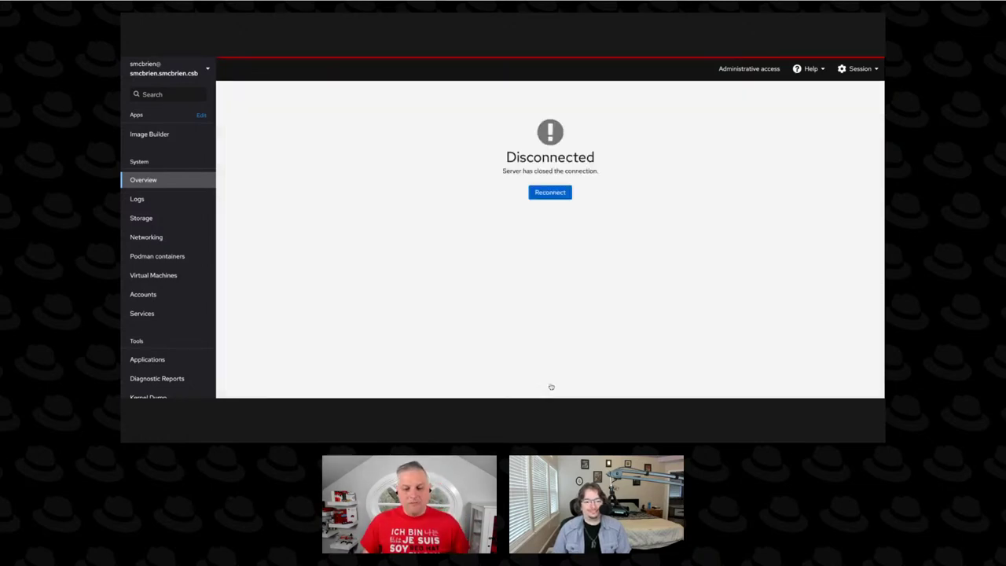
click(548, 195)
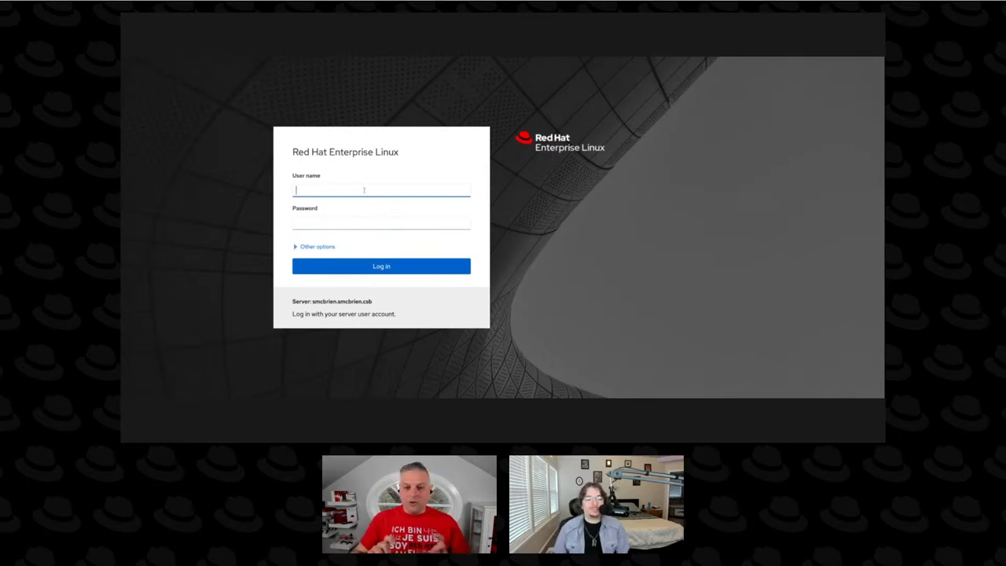
text(smcbri)
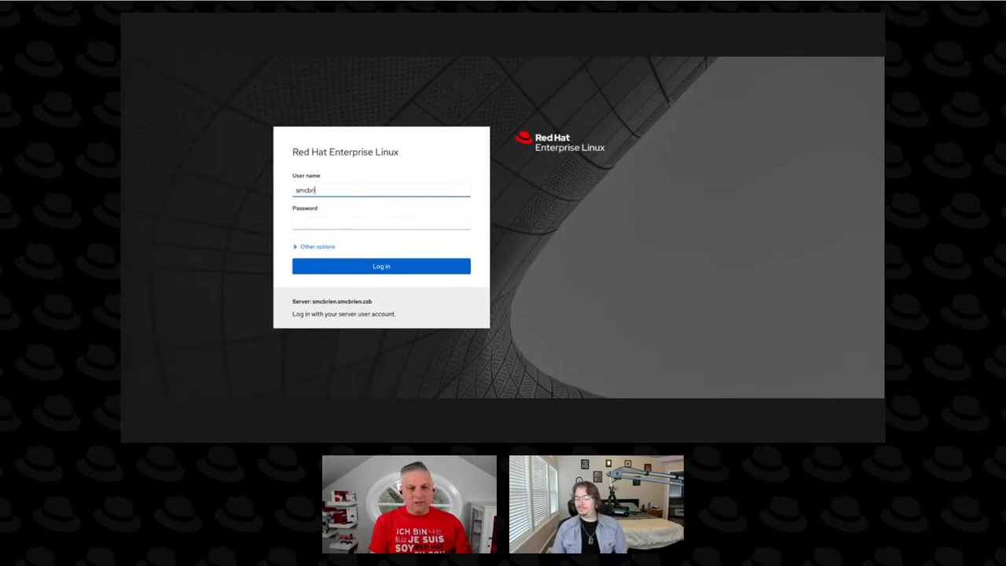
text(en)
key(Tab)
text(********)
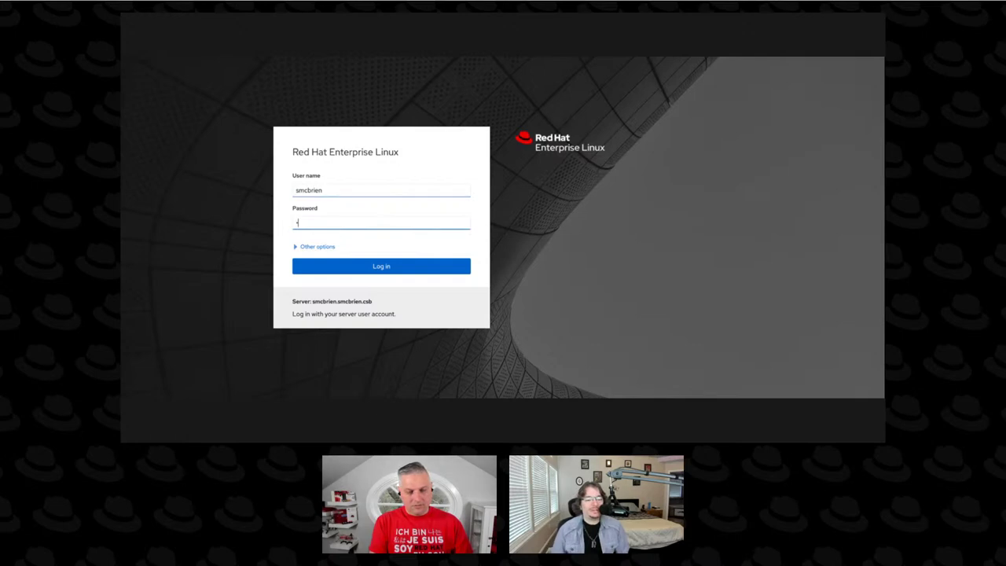
key(Return)
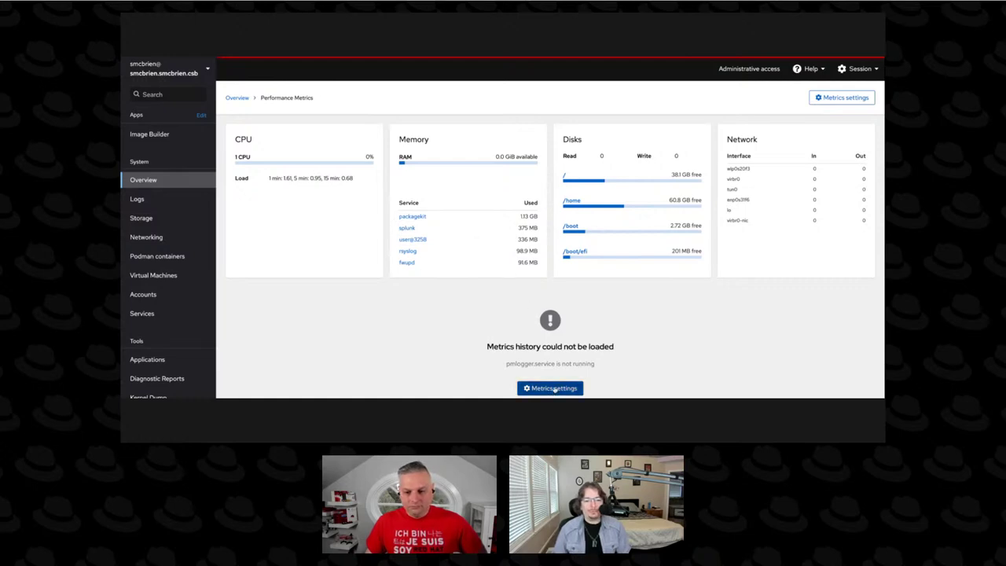
Turn on Collect metrics (pmlogger.service) in Metrics settings and save it.
click(556, 388)
click(456, 146)
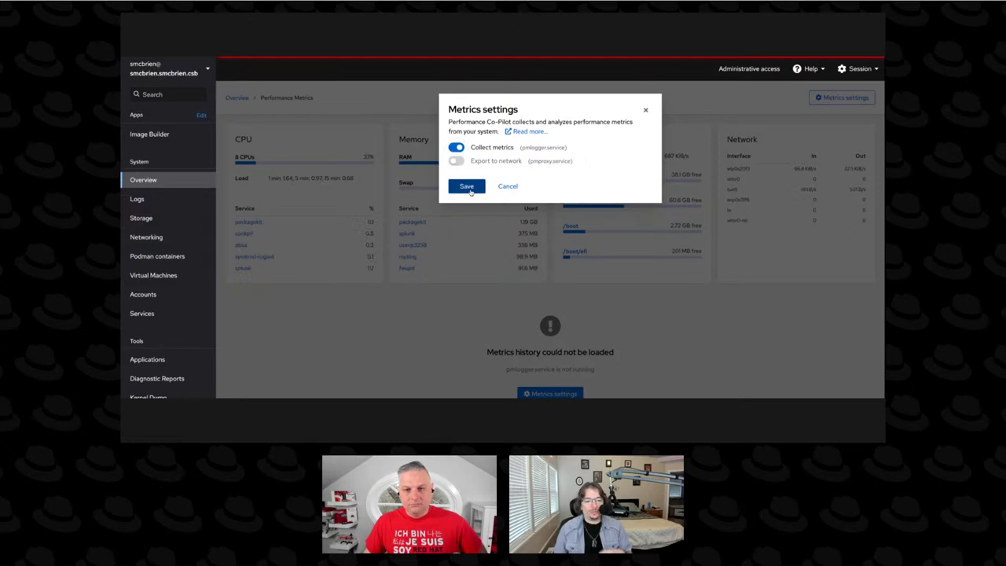
click(466, 186)
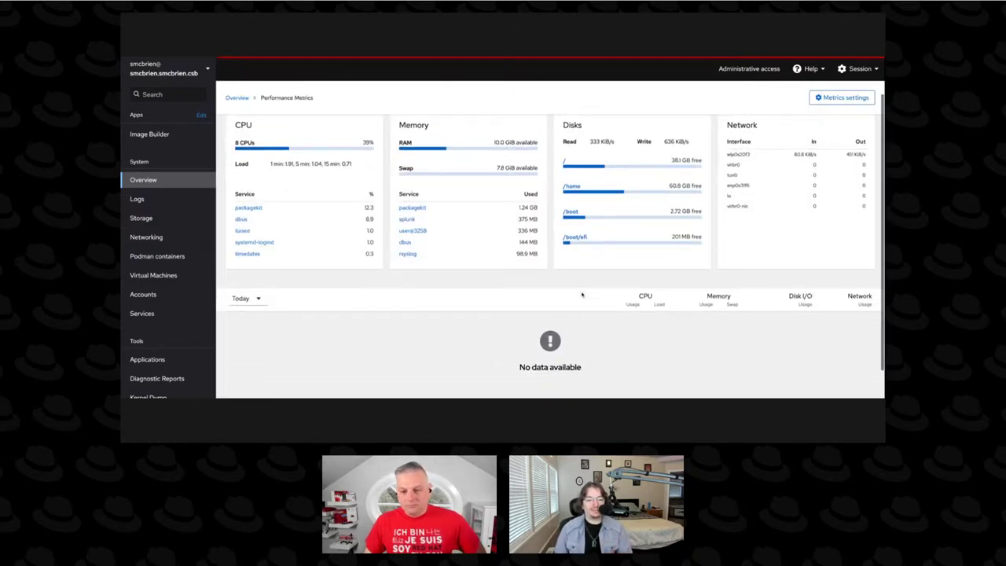
scroll(569, 330, down, 1)
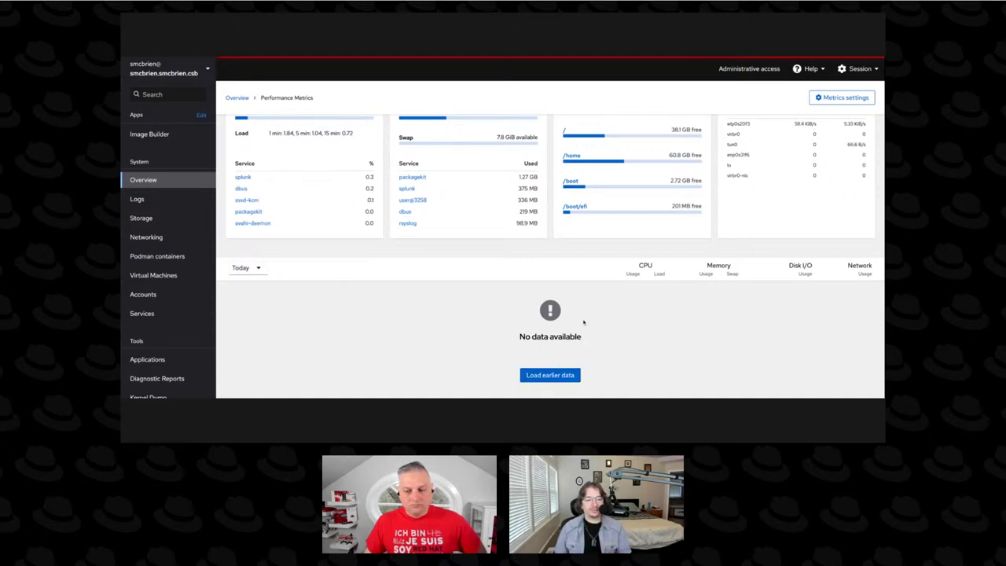
scroll(582, 322, up, 1)
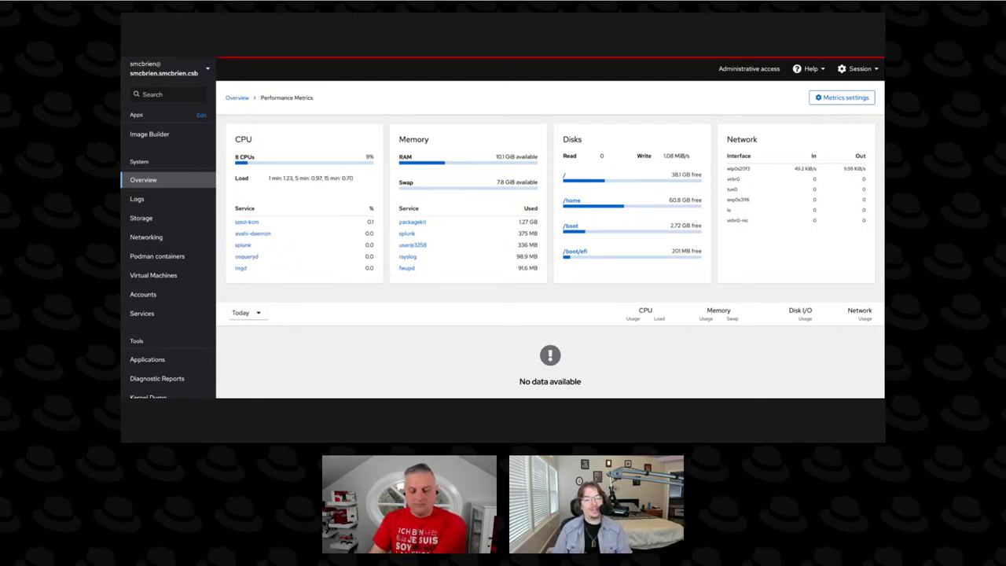
Scroll the metrics history to reveal the 10:16 AM Network I/O spike on Mar 18, 2022.
scroll(564, 319, down, 1)
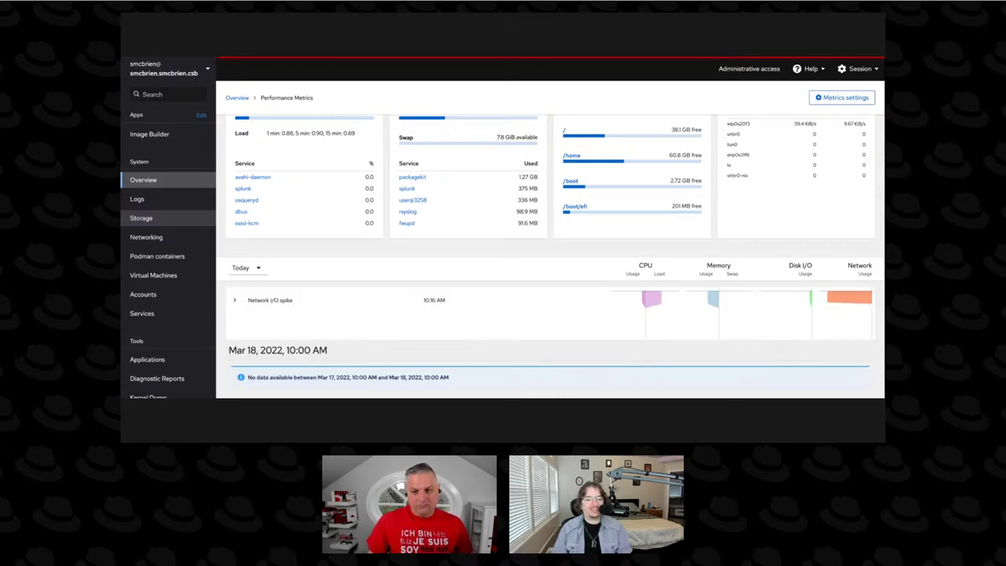
Go to the Storage overview, where / shows 14.5 of 50.0 GiB used.
click(167, 220)
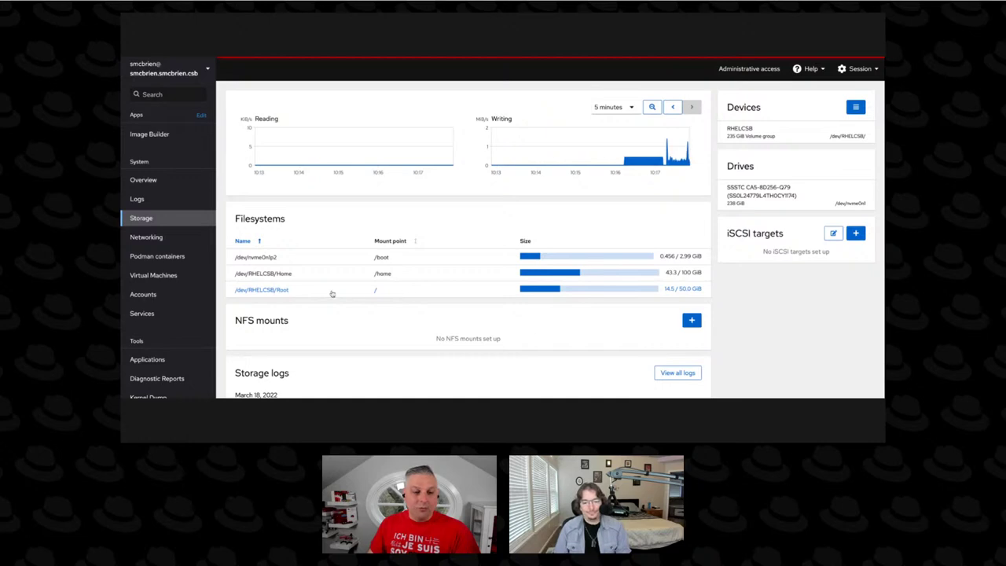
Open the RHELCSB volume group from /dev/RHELCSB/Root and expand the 50 GiB Root volume's details.
click(273, 290)
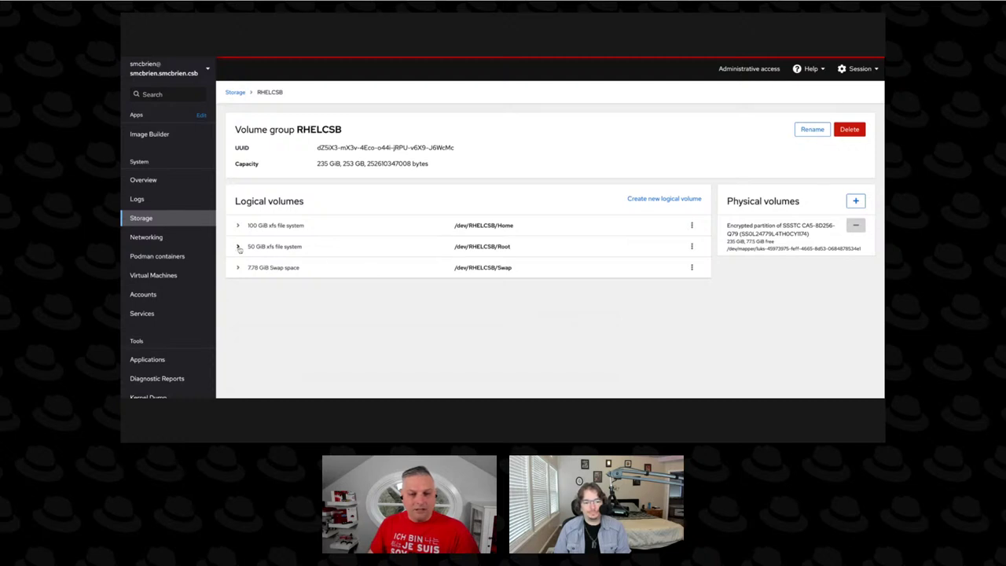
click(691, 247)
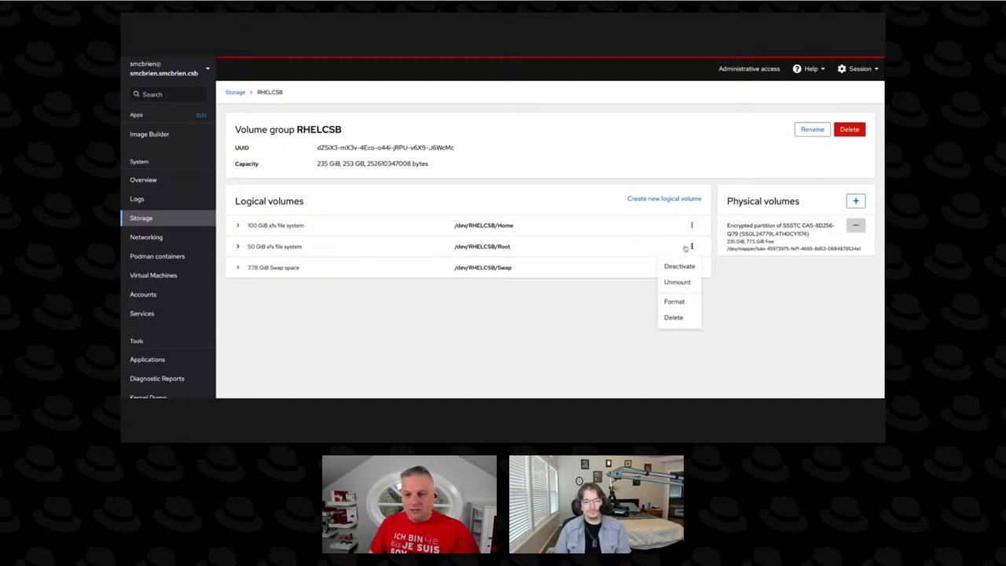
click(691, 248)
click(237, 247)
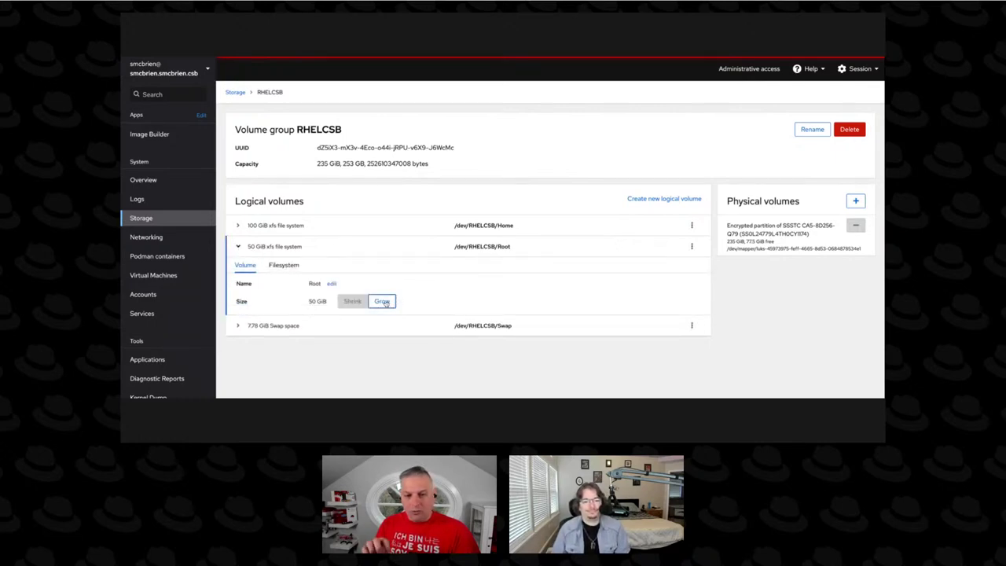
Grow the Root logical volume from 50 GiB to 51.0 GiB.
key(Return)
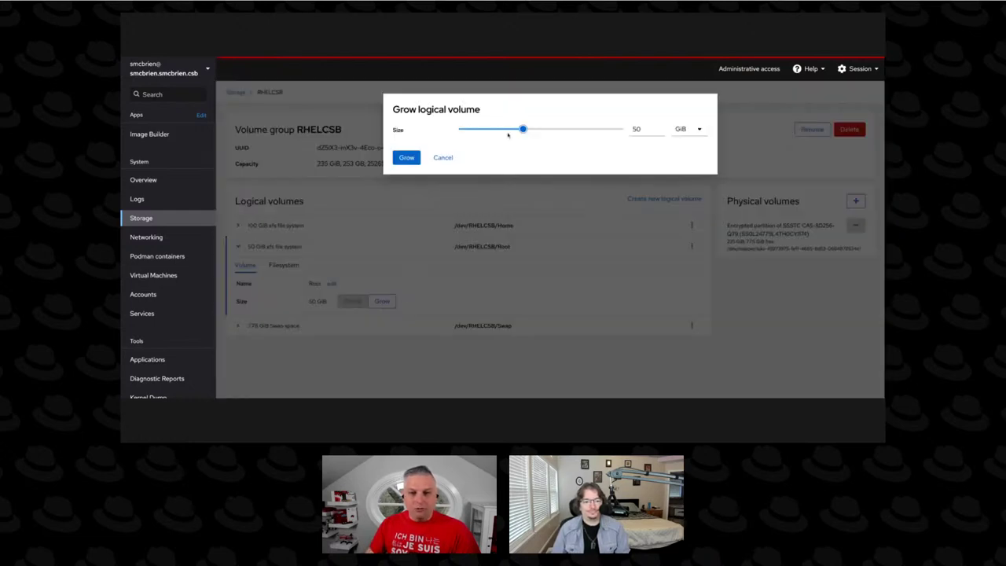
mouse_move(523, 129)
mouse_down()
mouse_move(571, 130)
mouse_move(527, 129)
mouse_up()
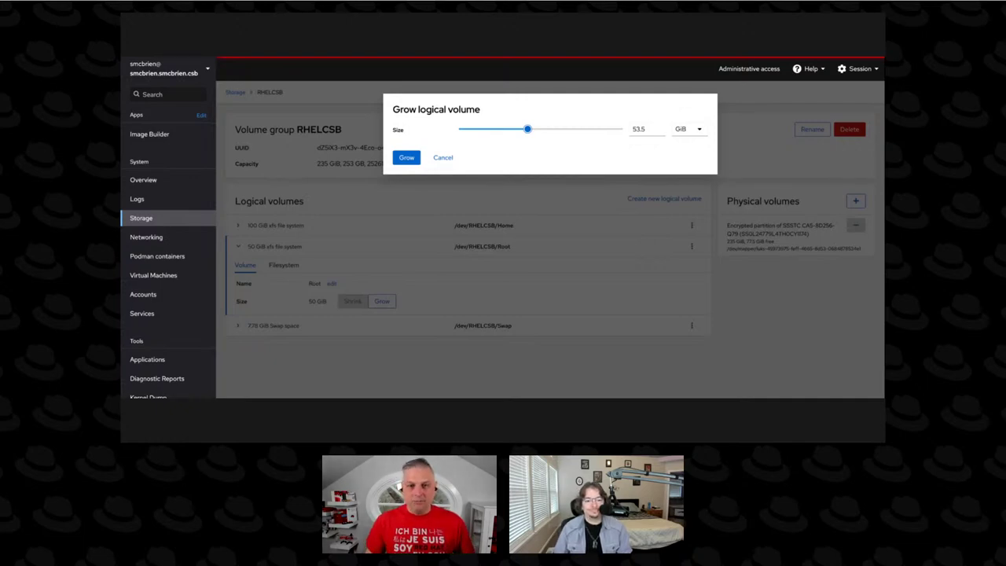
drag(527, 130, 524, 131)
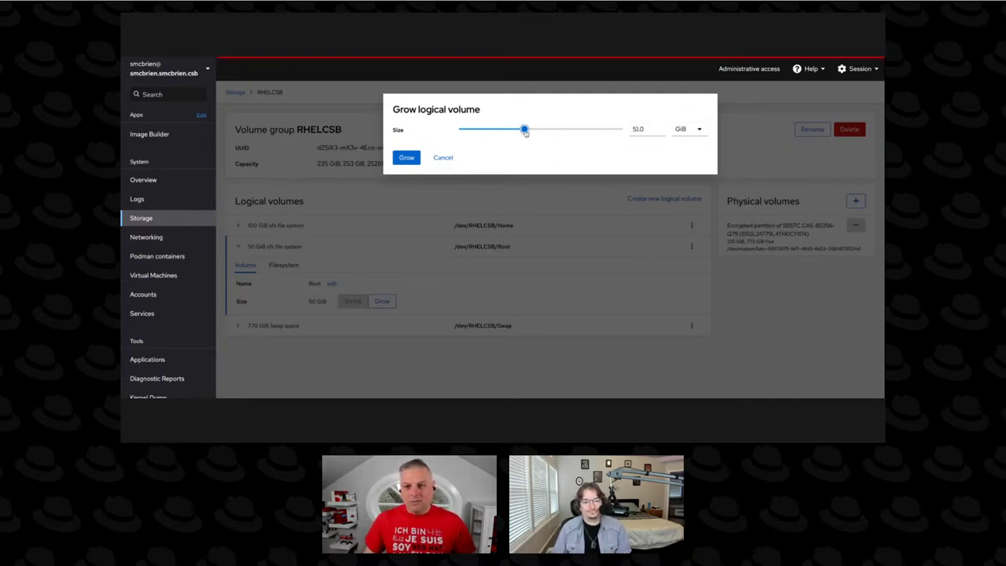
click(404, 158)
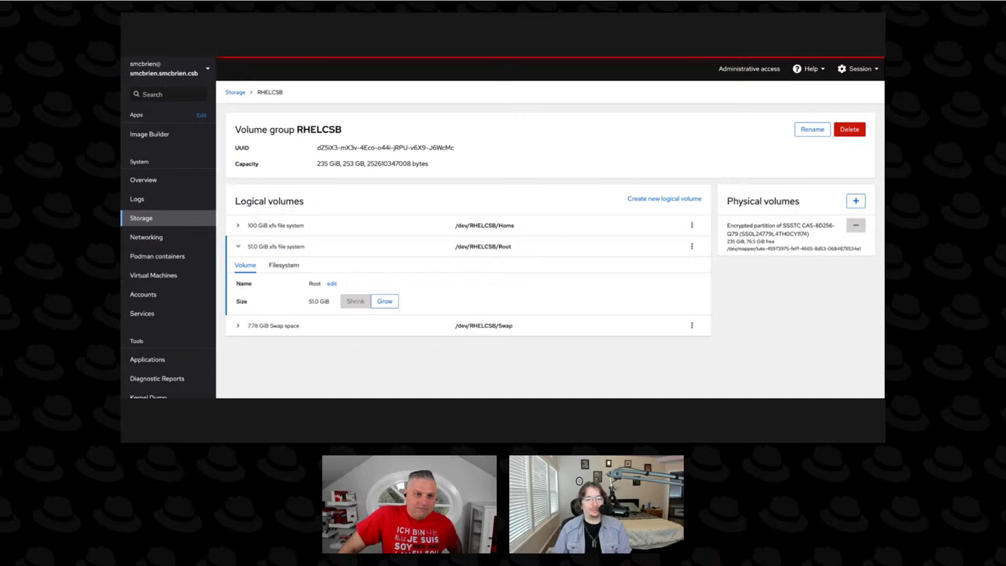
click(235, 92)
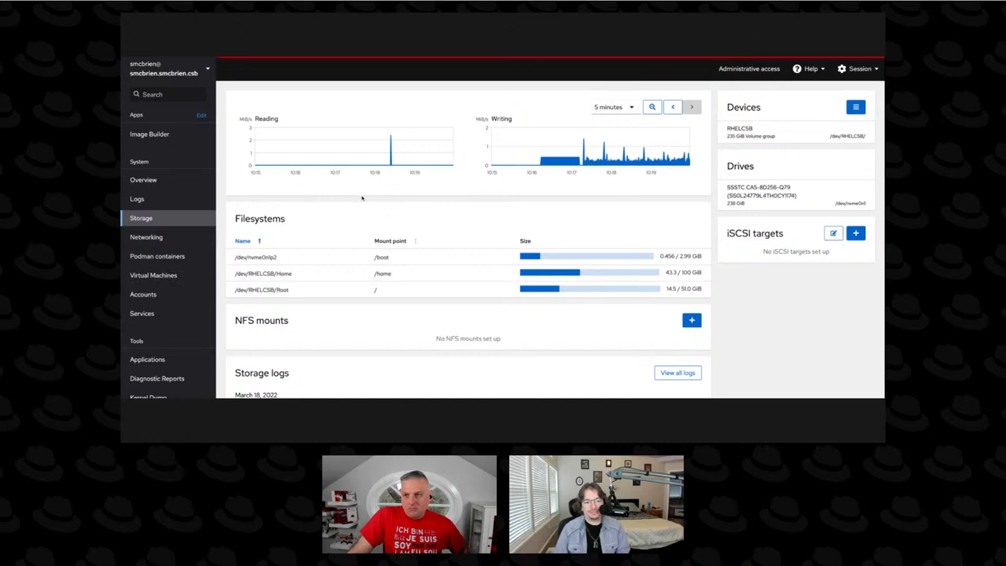
click(854, 110)
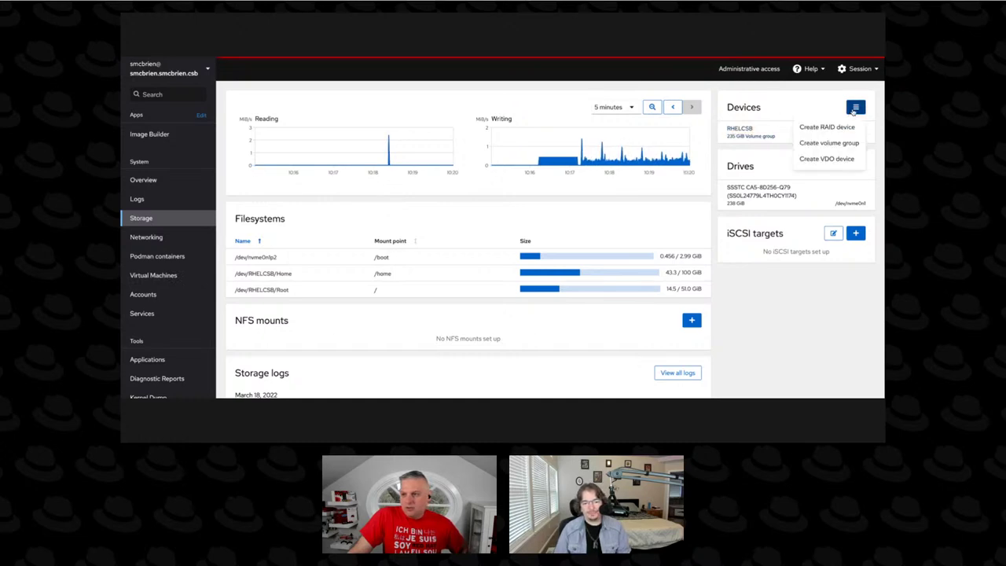
click(854, 109)
click(740, 131)
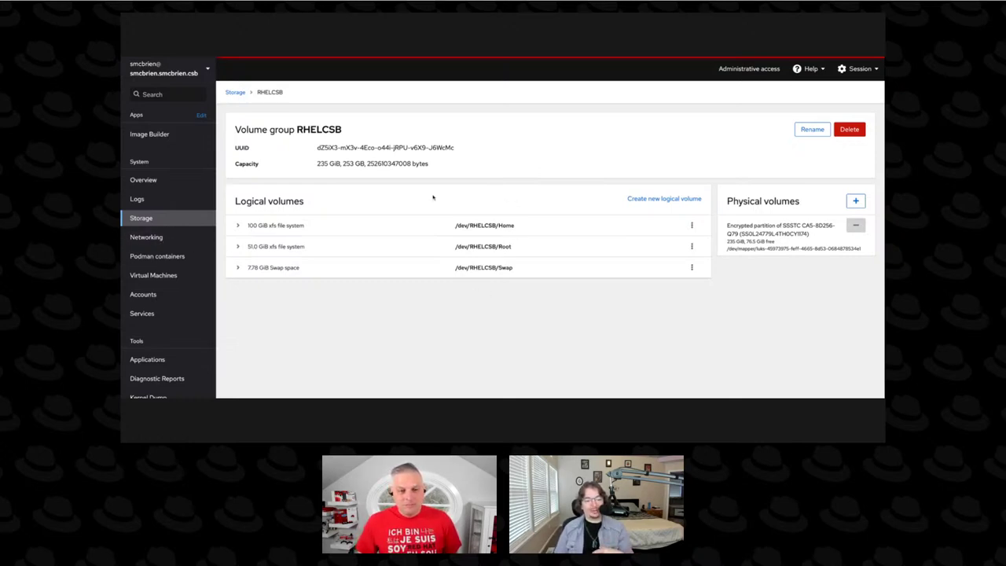
Return to the storage overview, scroll its logs, then show the empty Virtual Machines page.
click(235, 92)
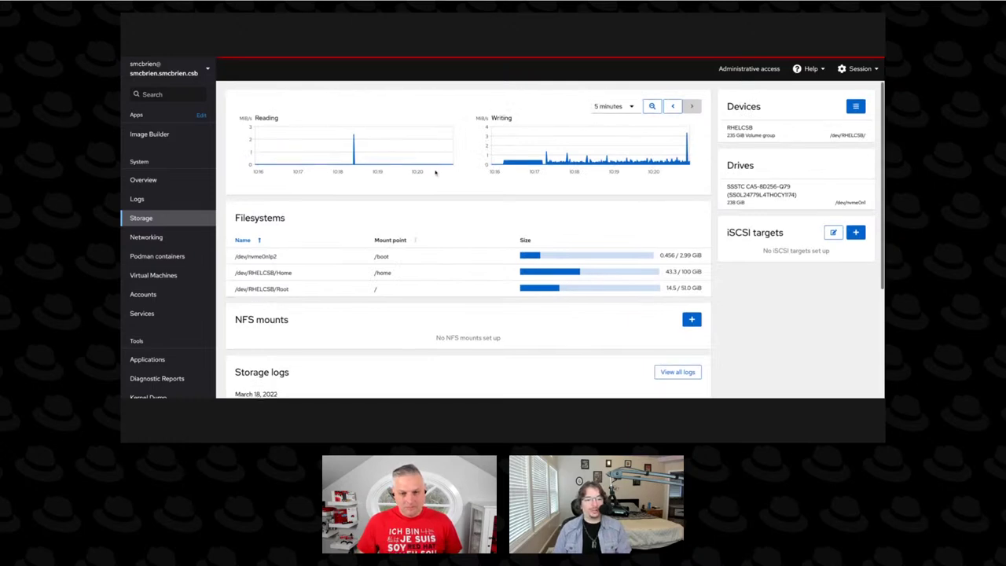
scroll(436, 172, down, 2)
scroll(435, 172, down, 3)
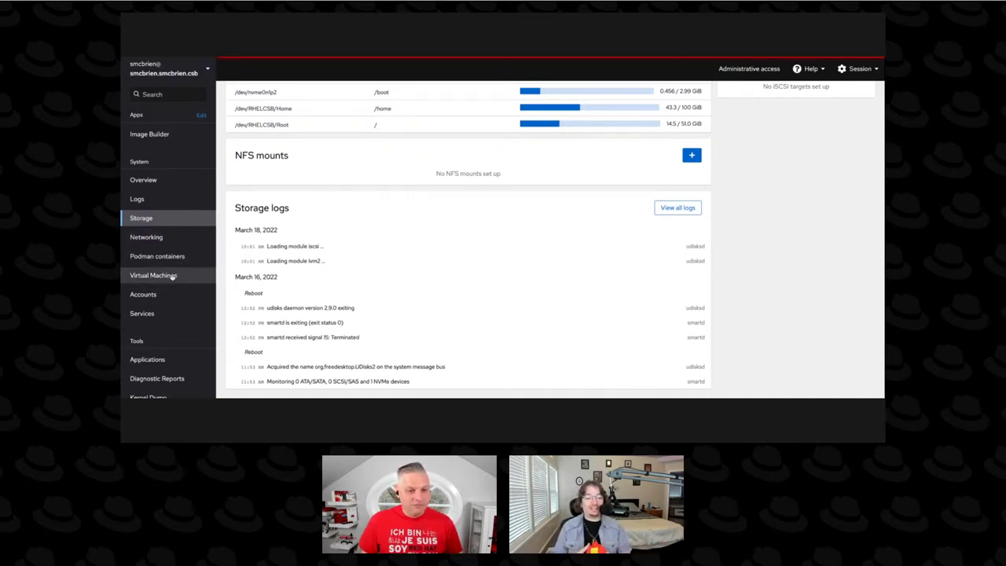
click(171, 275)
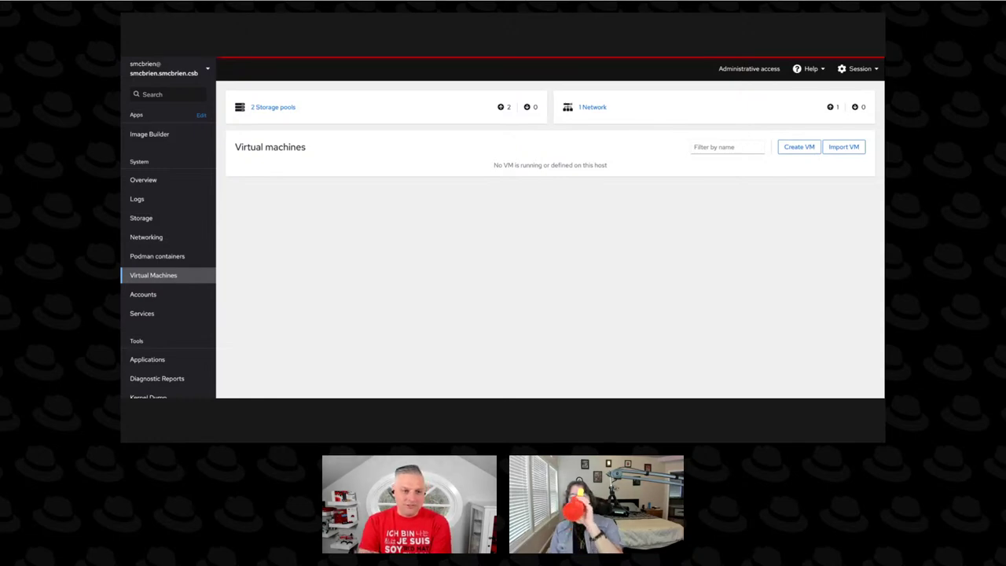
Start a new VM named Because_I_like_Eric installed from local install media.
click(795, 148)
click(542, 131)
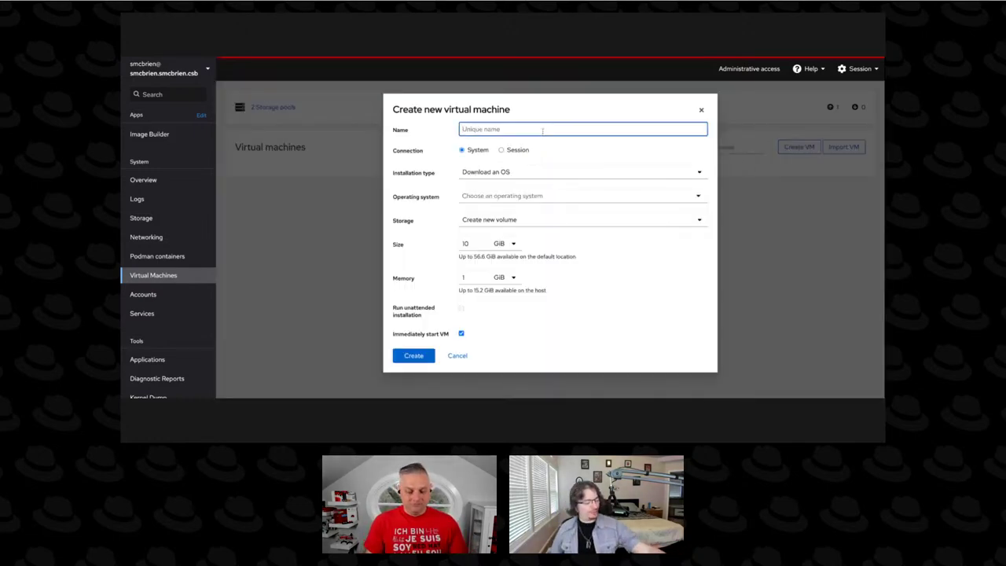
text(Be)
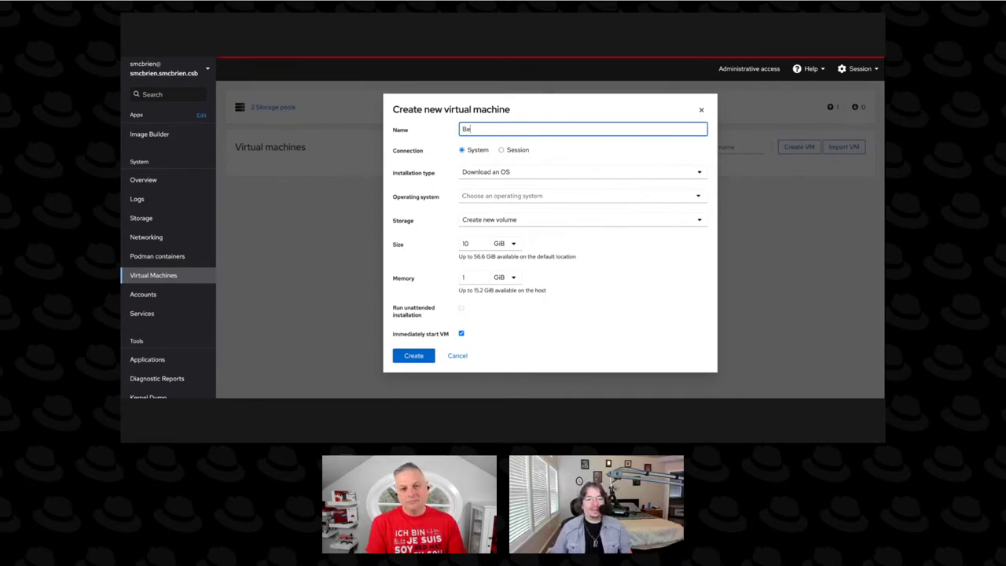
text(cause_I_like_Eric)
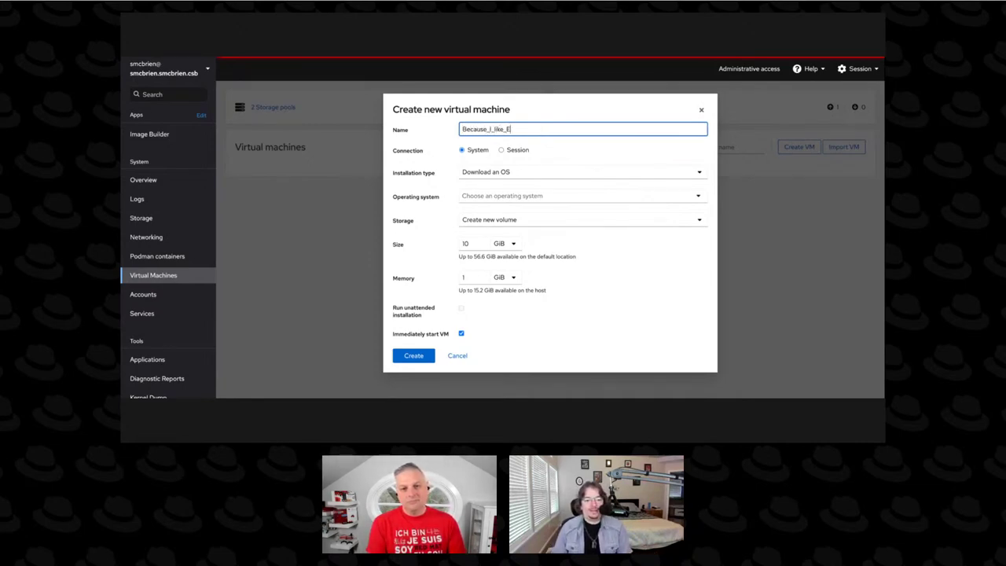
click(579, 172)
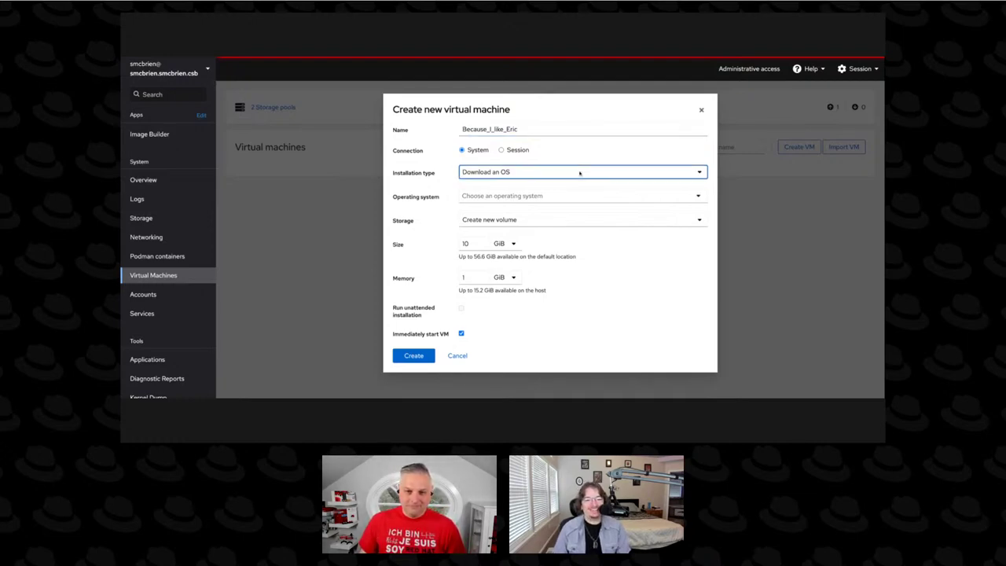
click(559, 195)
click(560, 197)
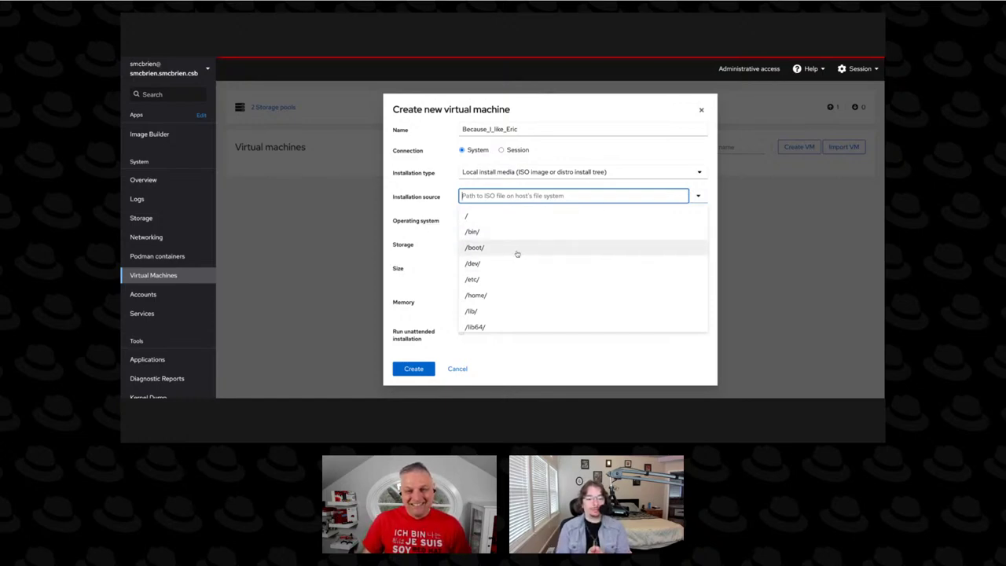
Pick the RHEL-9.0.0 dvd1.iso from the user's Downloads folder as installation source.
scroll(516, 255, down, 3)
scroll(515, 255, up, 5)
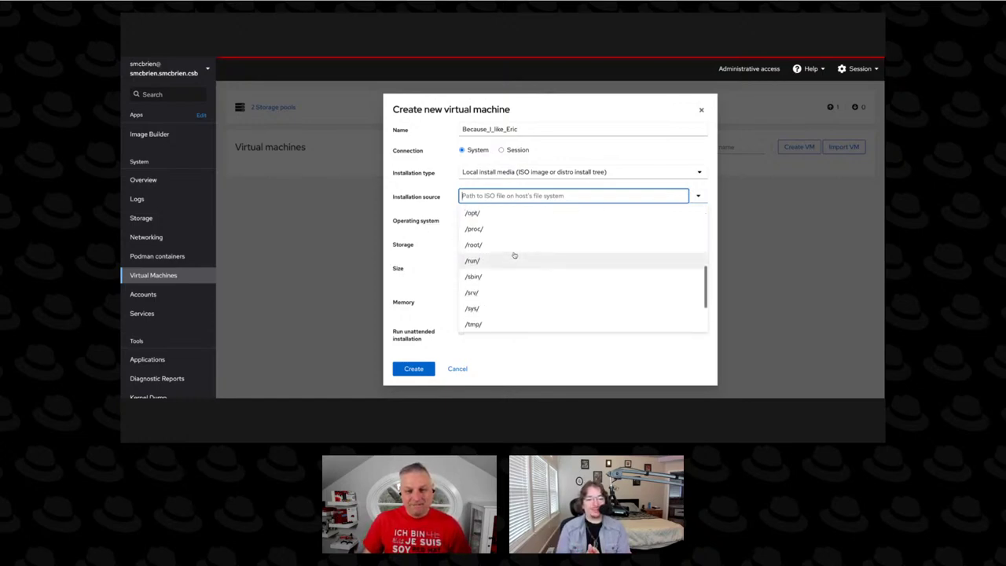
click(480, 297)
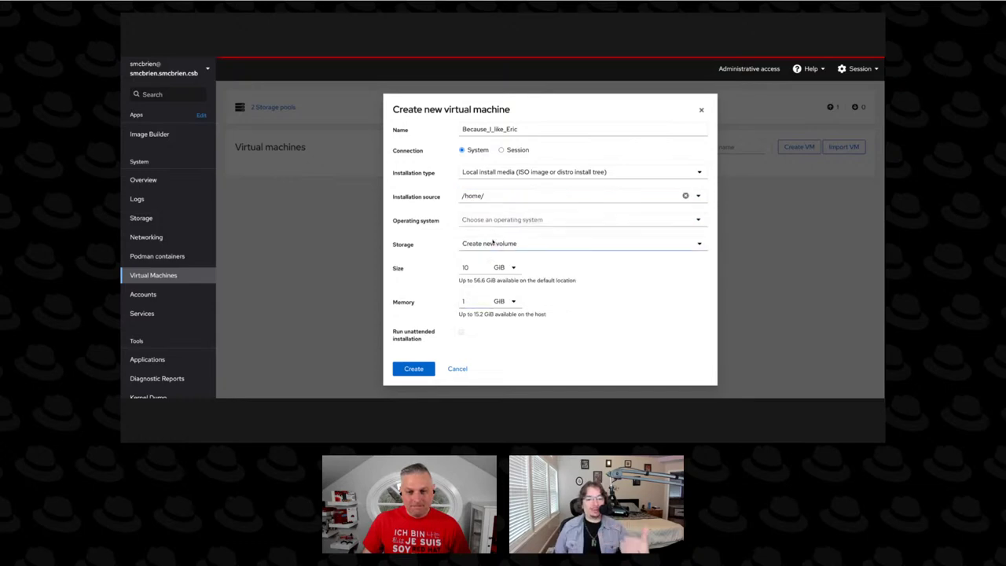
click(699, 199)
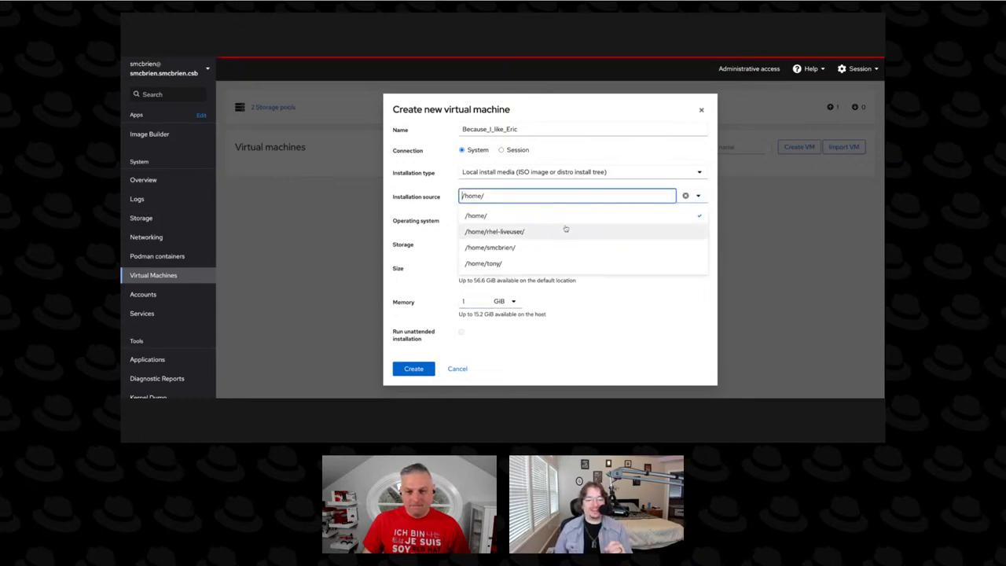
click(510, 245)
click(698, 197)
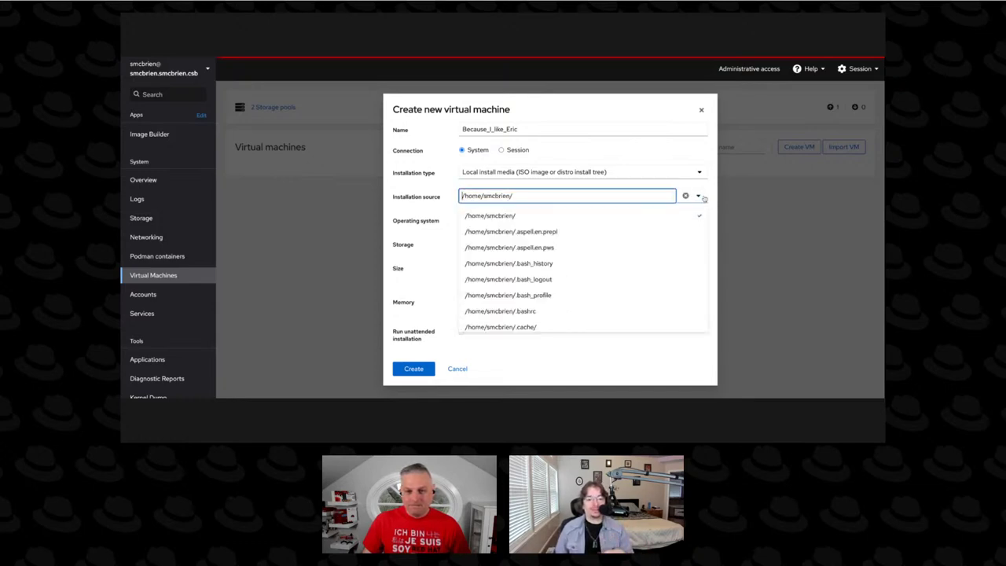
scroll(534, 246, down, 3)
scroll(535, 252, down, 6)
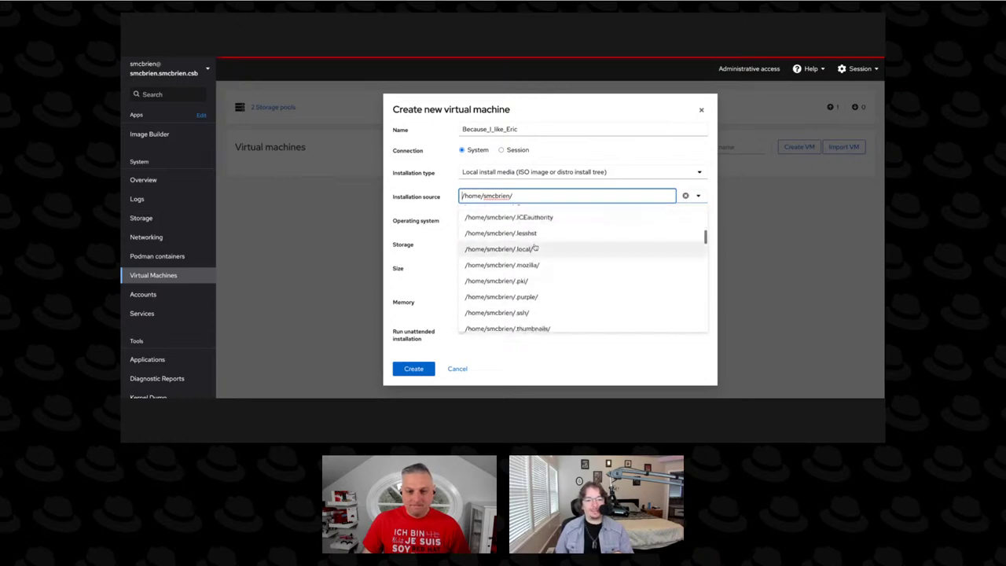
click(532, 260)
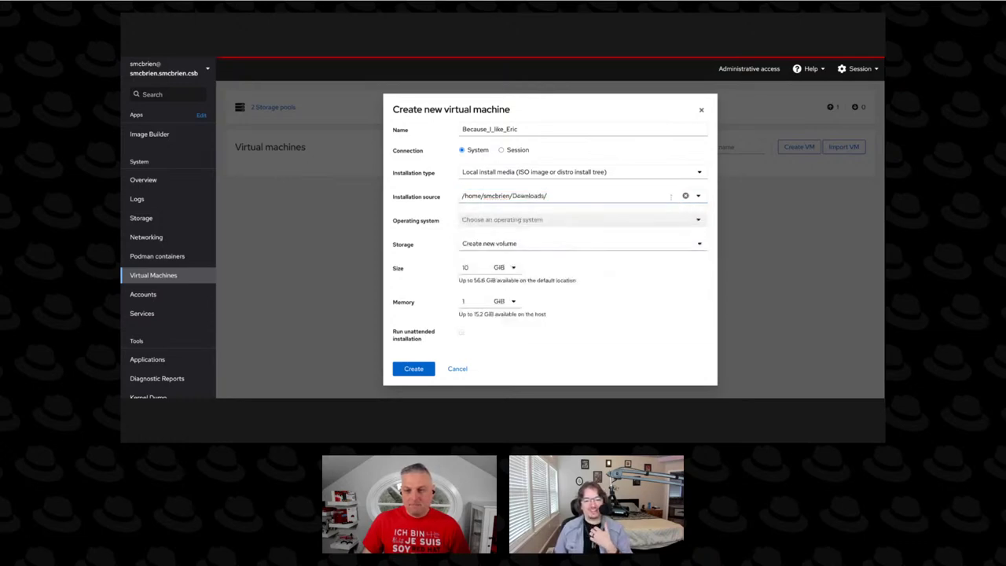
scroll(547, 229, down, 5)
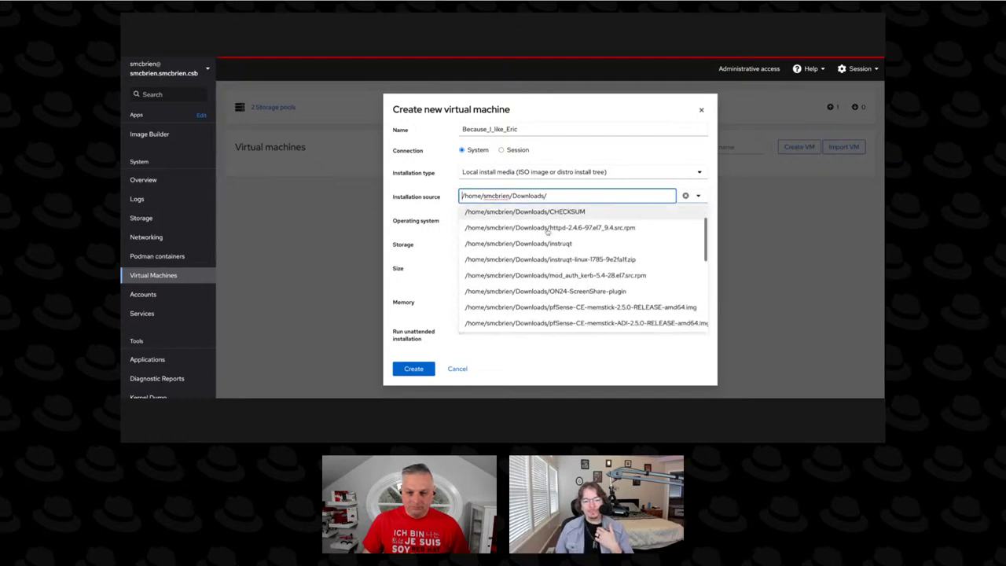
scroll(547, 231, down, 5)
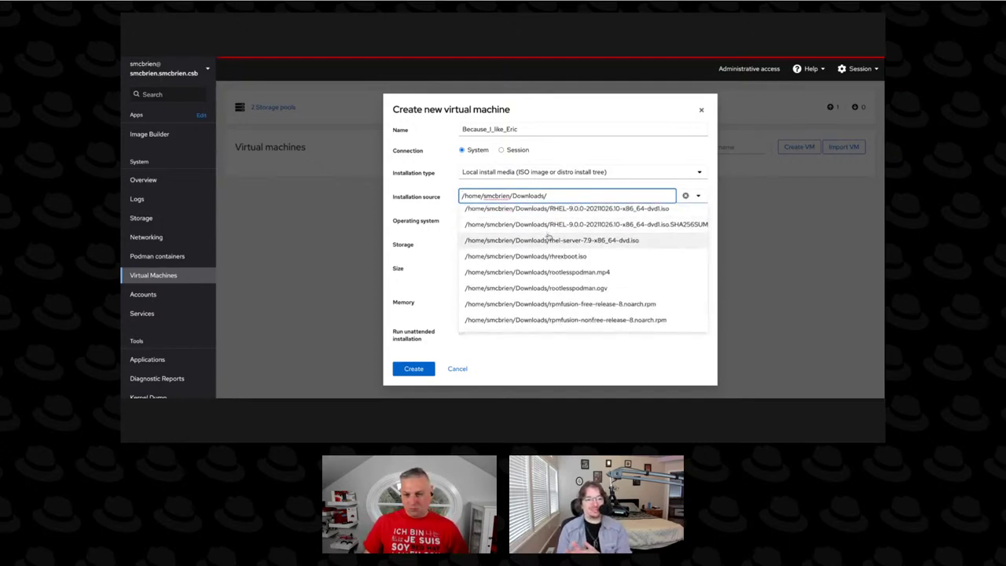
scroll(548, 236, up, 3)
scroll(546, 238, up, 1)
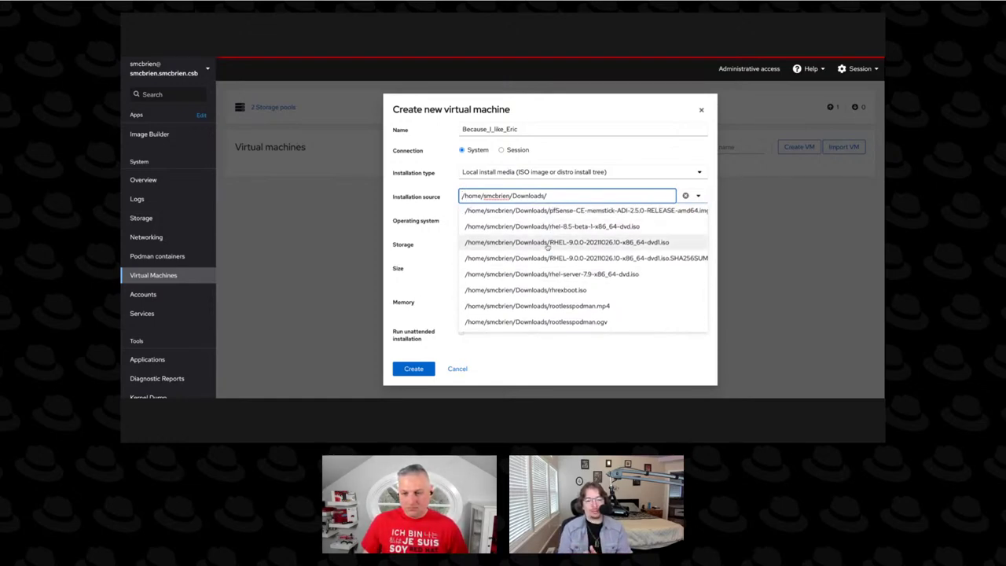
click(547, 245)
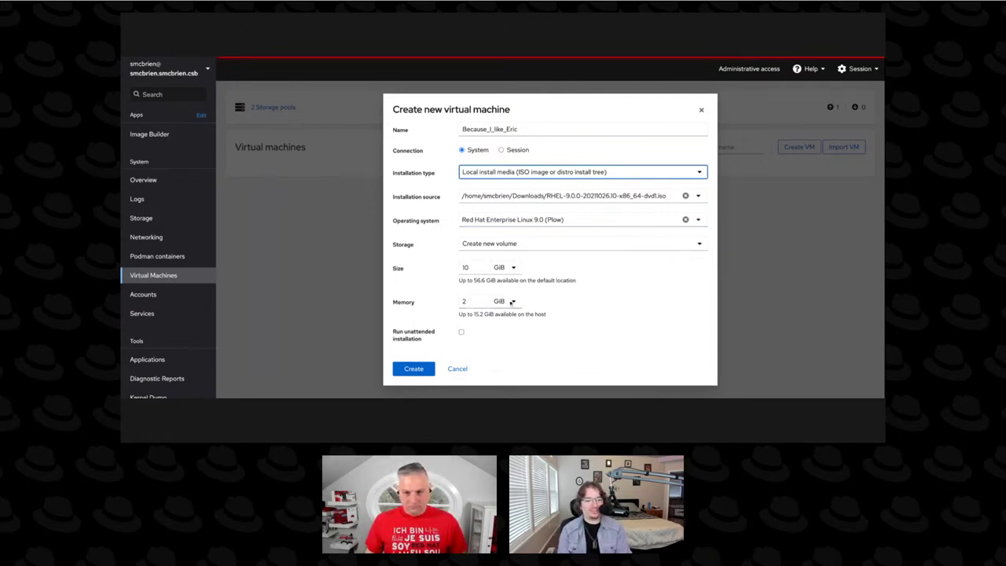
Raise the new VM's memory from 2 to 8 GiB and disk size from 10 to 20 GiB.
click(474, 301)
double_click(474, 300)
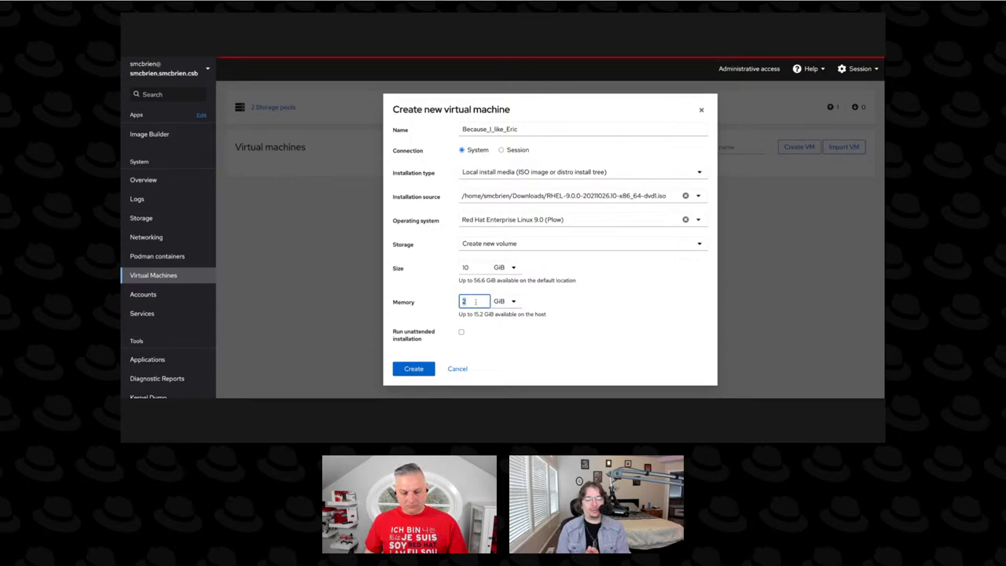
text(8)
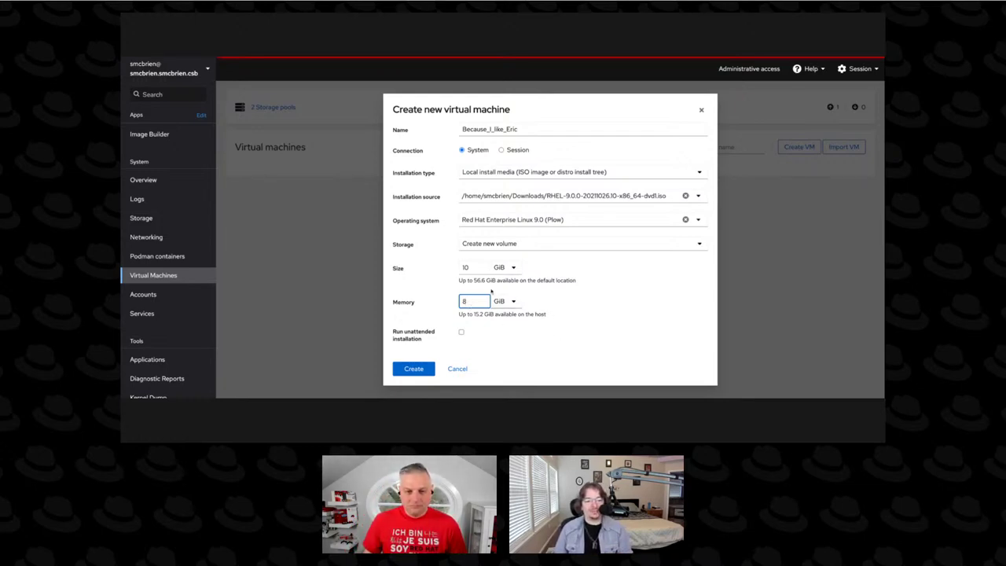
double_click(471, 268)
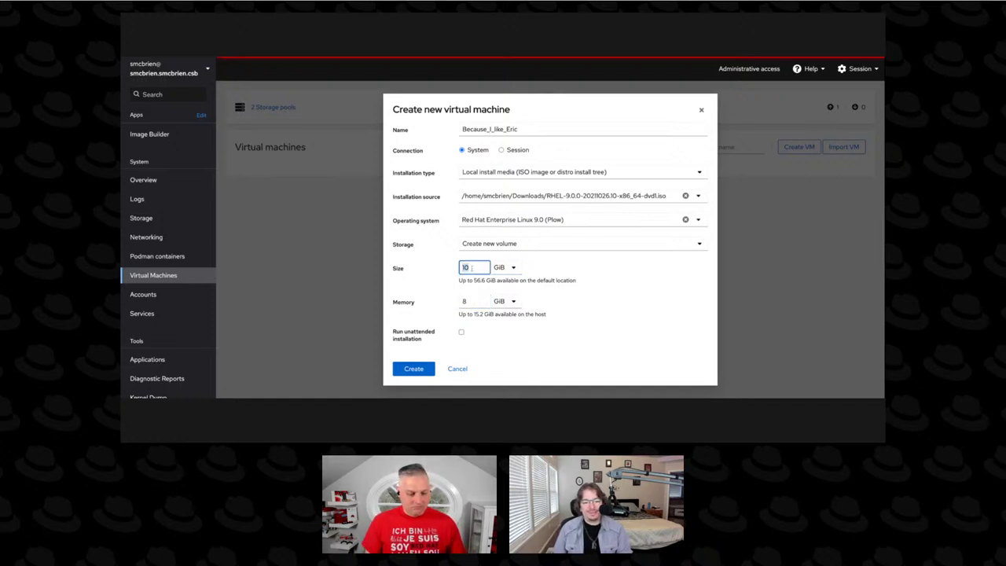
text(20)
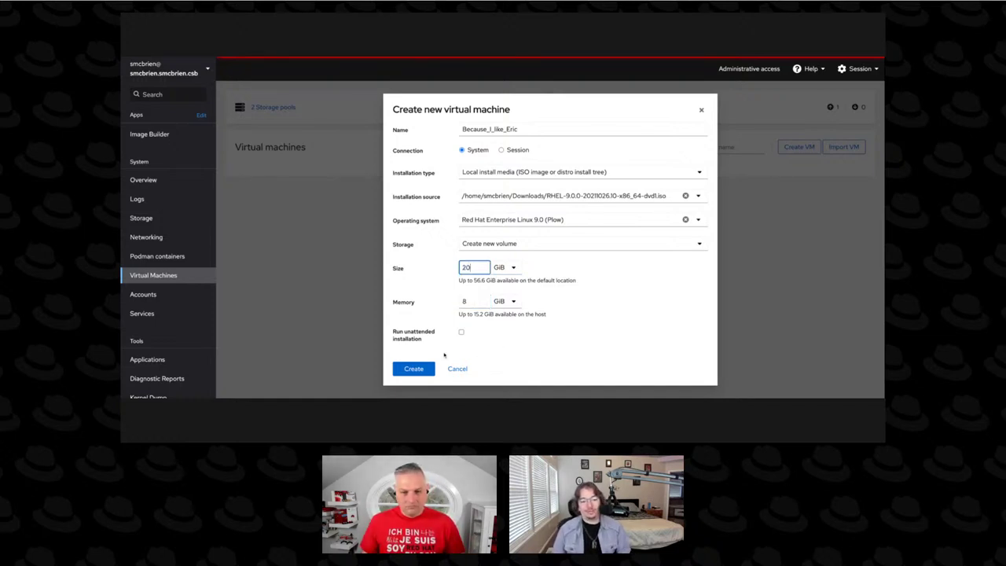
Create the Because_I_like_Eric VM and check its row's actions menu without choosing anything.
click(418, 370)
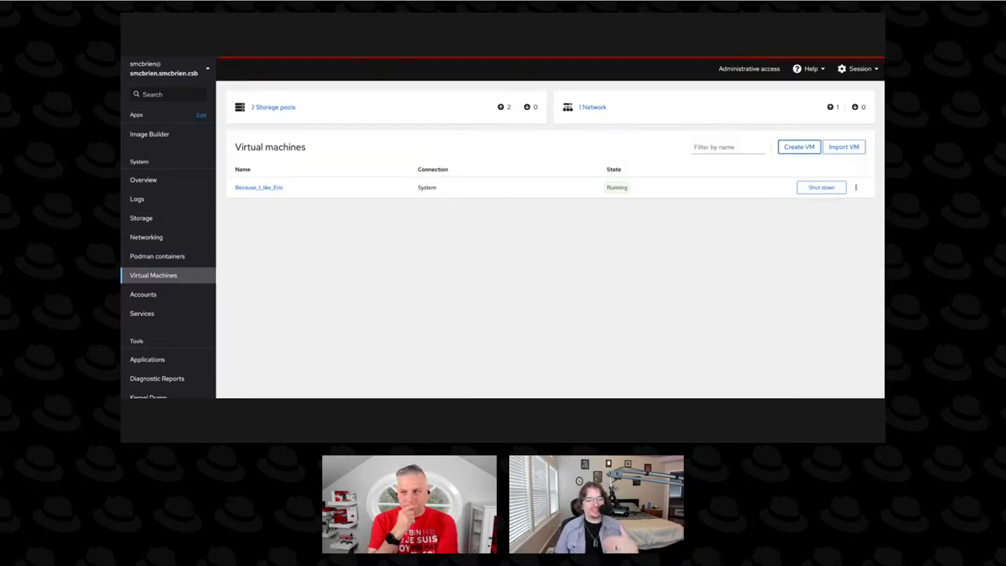
click(855, 187)
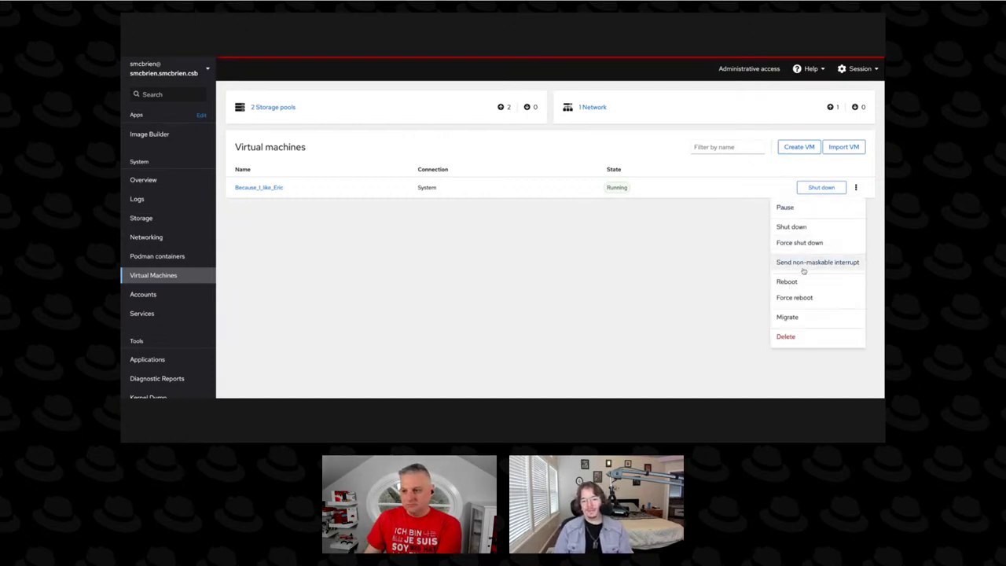
click(701, 297)
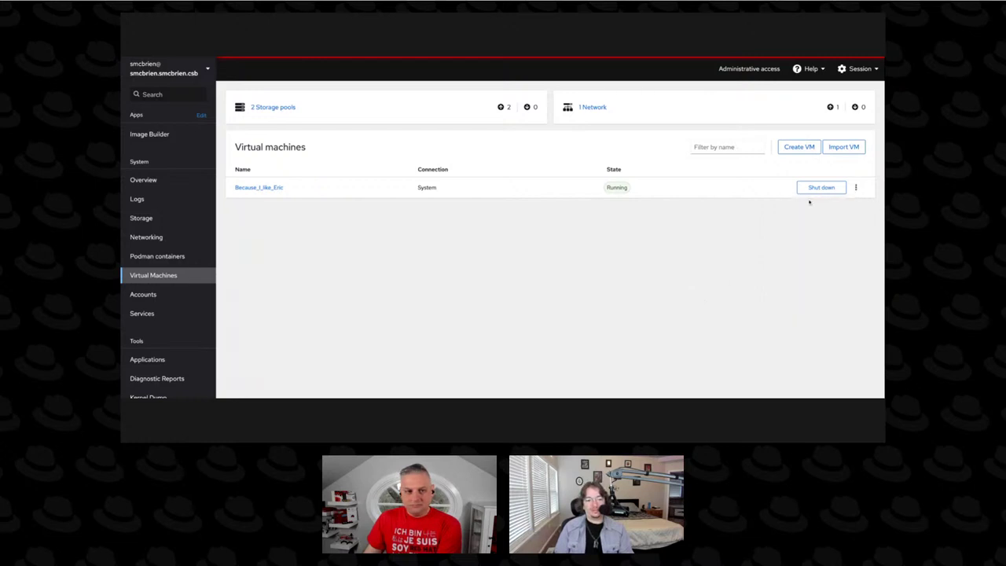
Open the VM's details page, boot the RHEL 9.0 installer in its console, and review disks and networks.
click(241, 190)
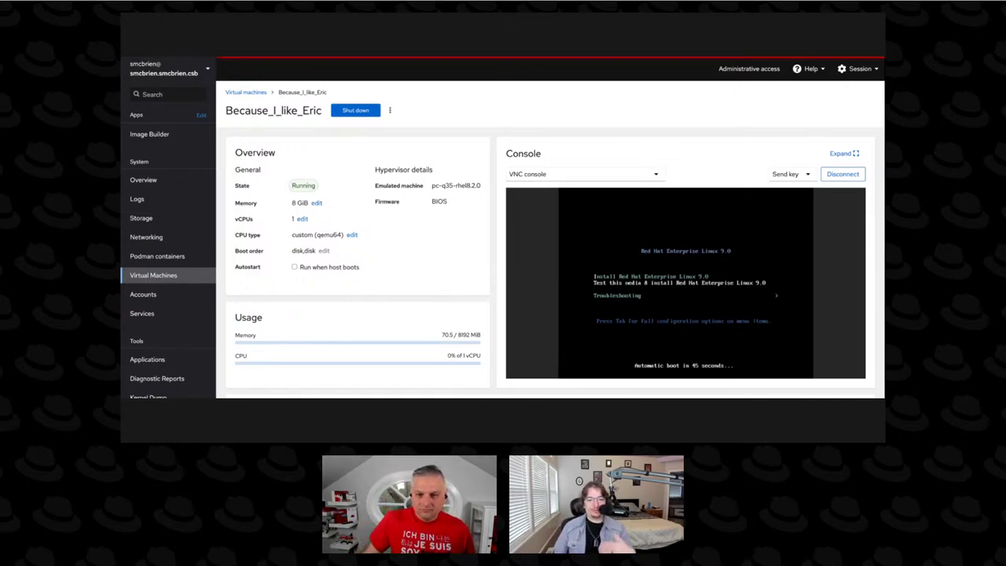
key(Up)
key(Return)
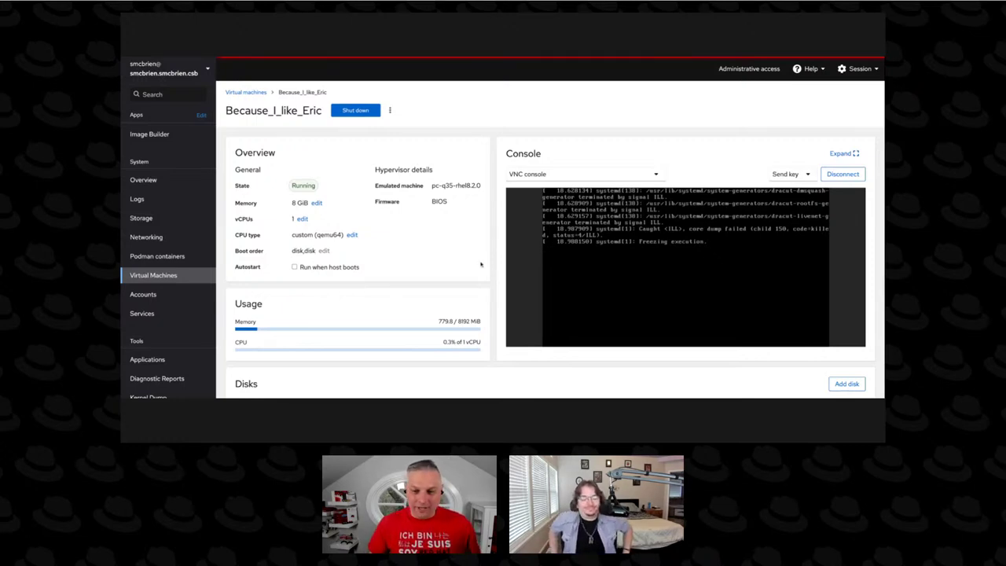
scroll(500, 253, down, 2)
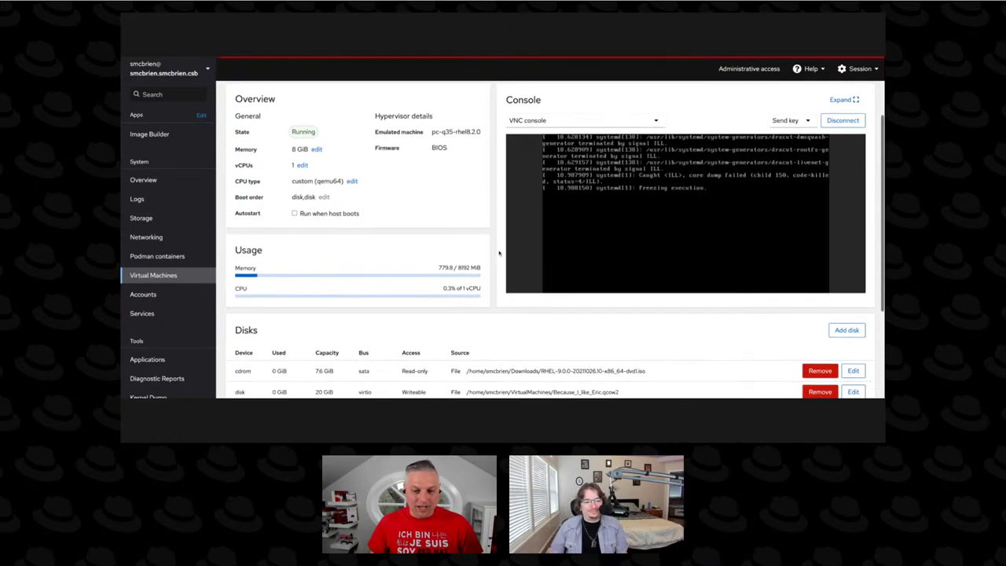
scroll(500, 253, down, 5)
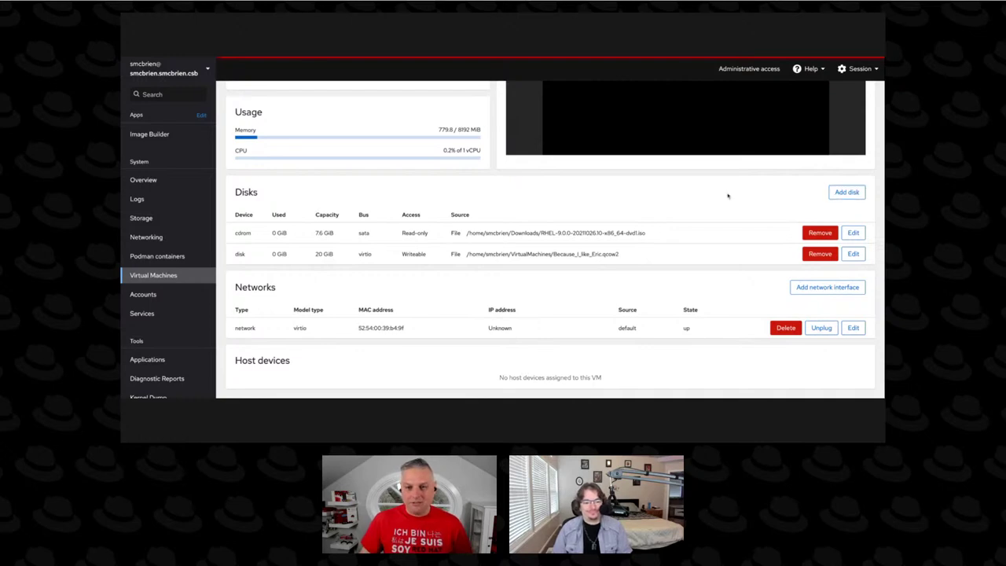
scroll(597, 200, up, 1)
scroll(478, 209, up, 3)
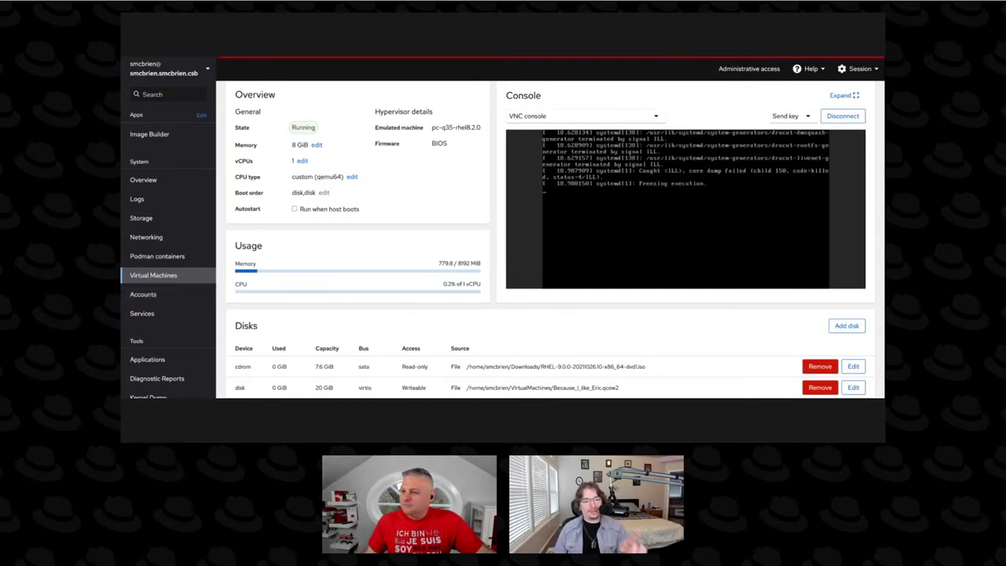
scroll(169, 259, down, 3)
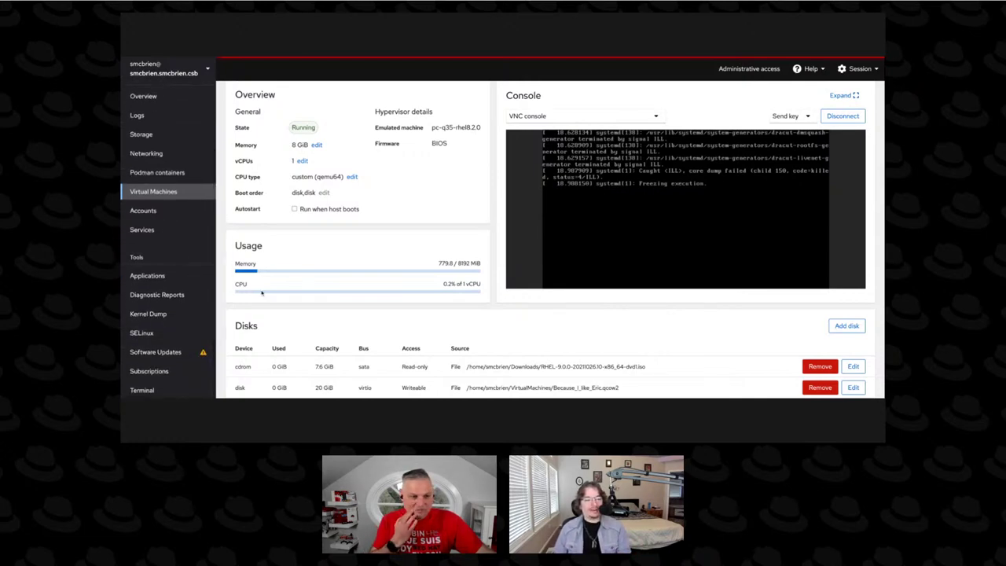
Run df -hP in the host terminal to confirm the root filesystem is 51G.
click(142, 391)
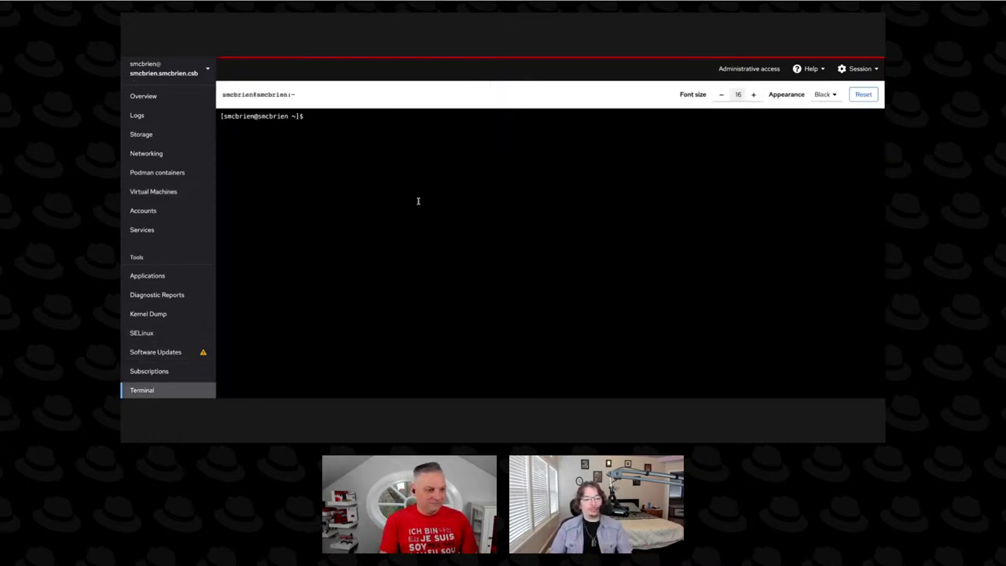
text(df -hP)
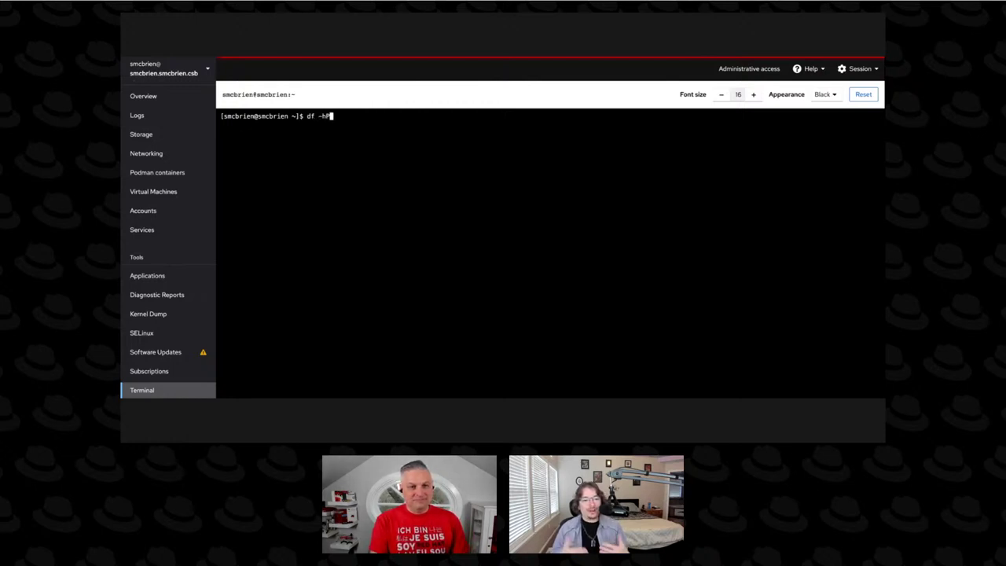
key(Return)
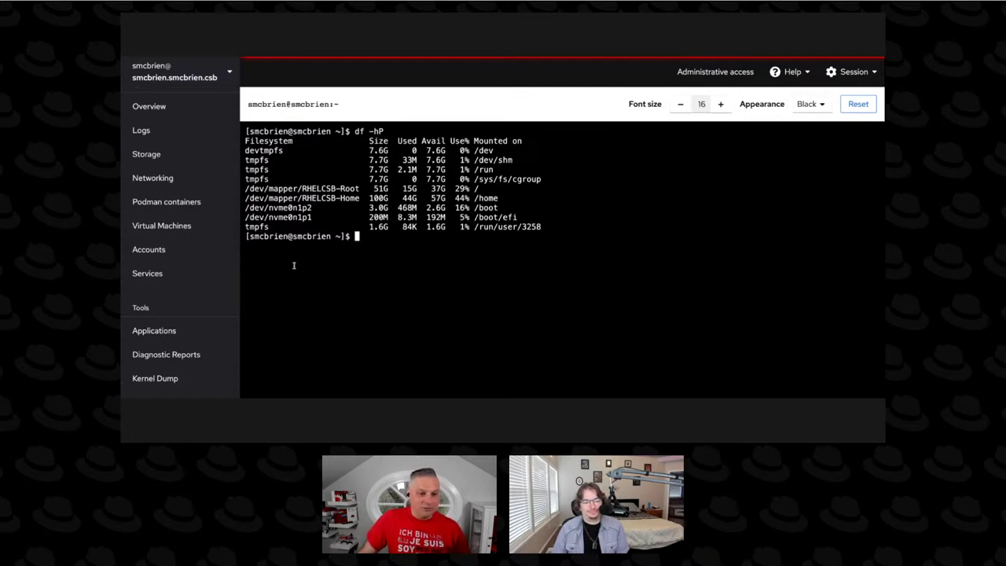
Browse the Accounts and Services pages, then scroll the sidebar down toward Software Updates.
click(182, 250)
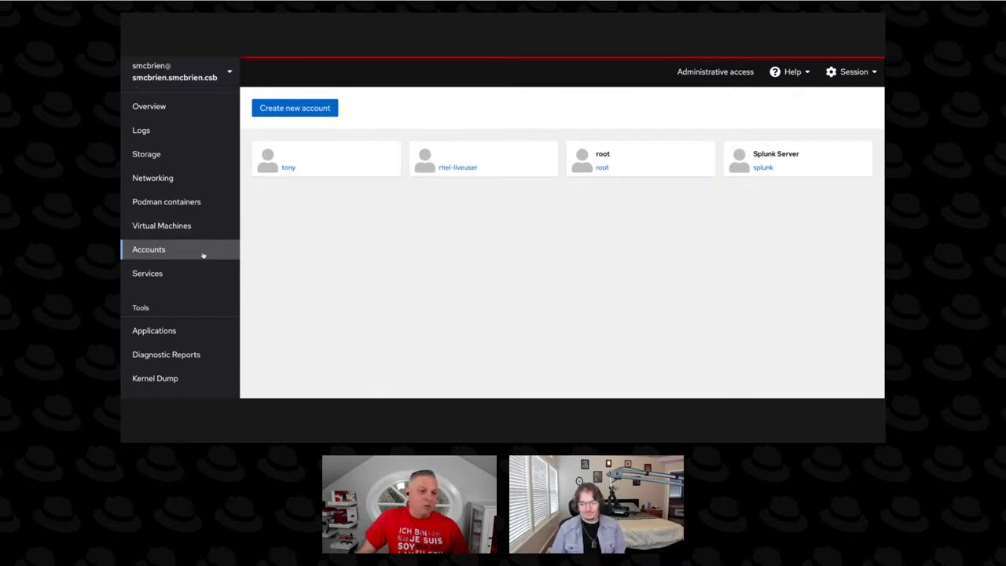
click(170, 274)
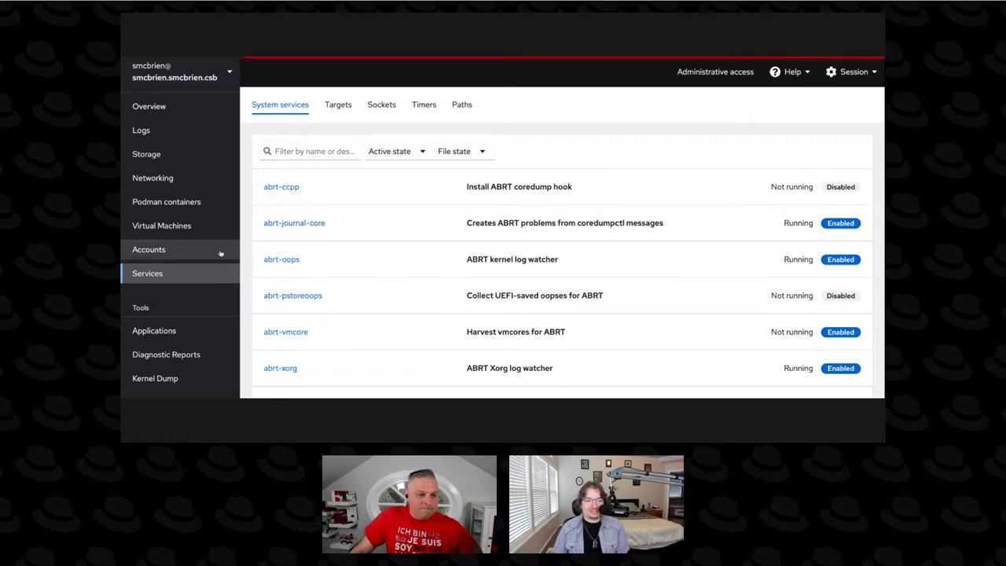
scroll(220, 253, down, 3)
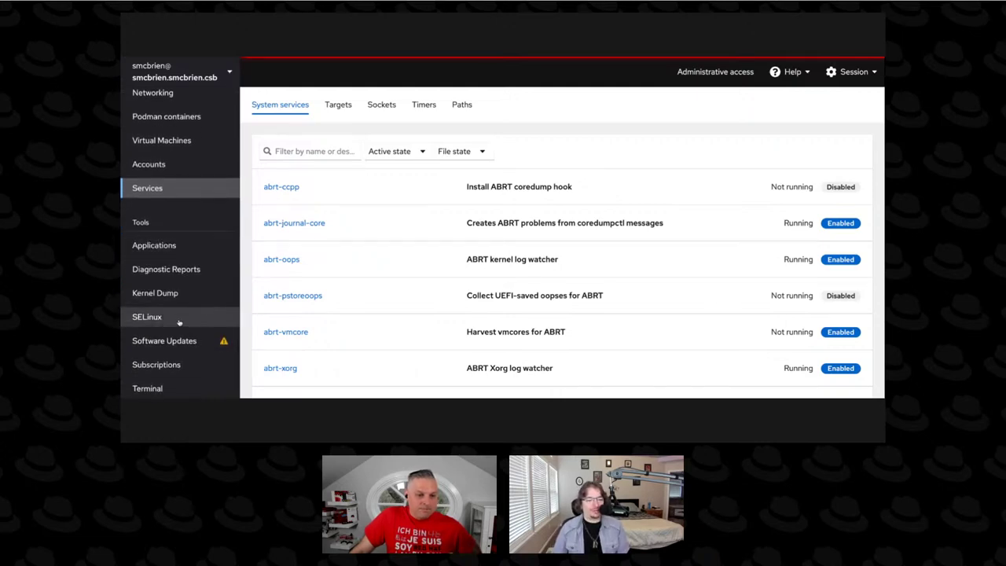
click(179, 341)
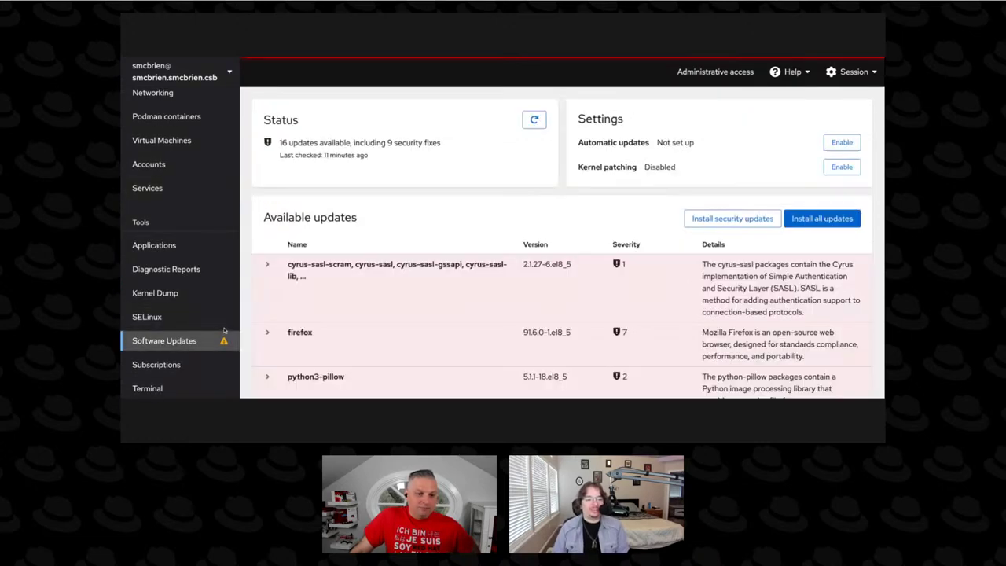
scroll(388, 234, down, 2)
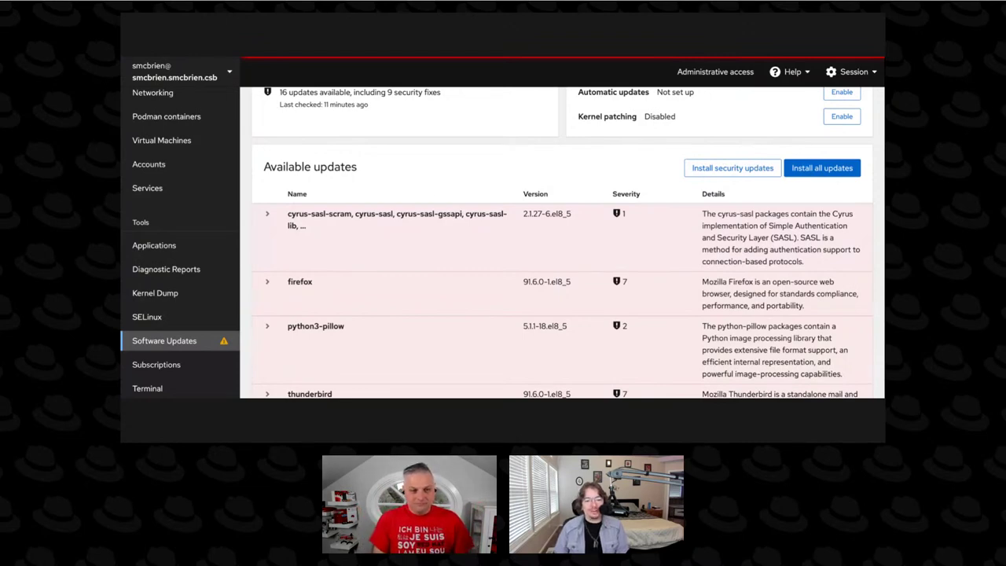
scroll(431, 228, up, 1)
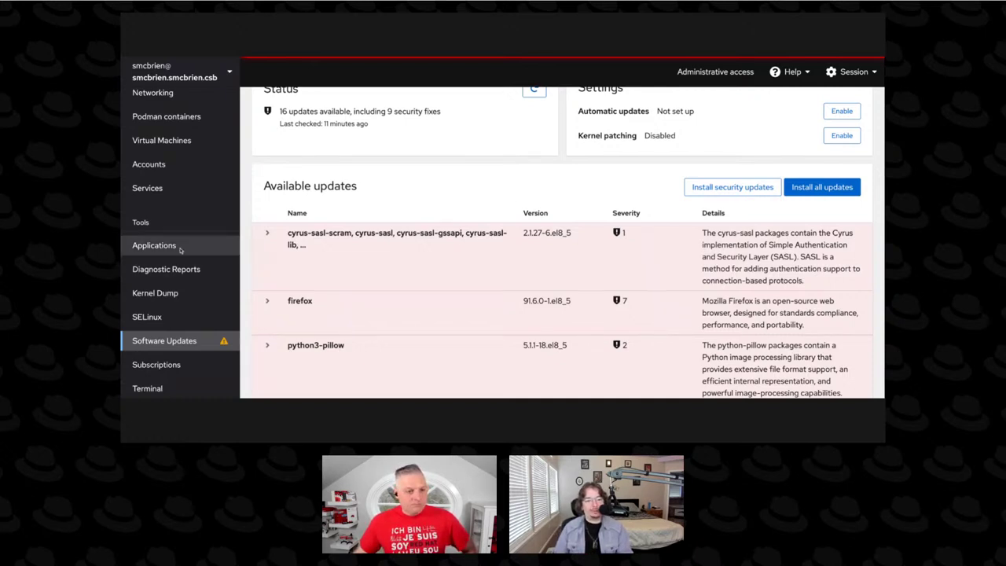
scroll(210, 217, up, 2)
scroll(210, 217, up, 4)
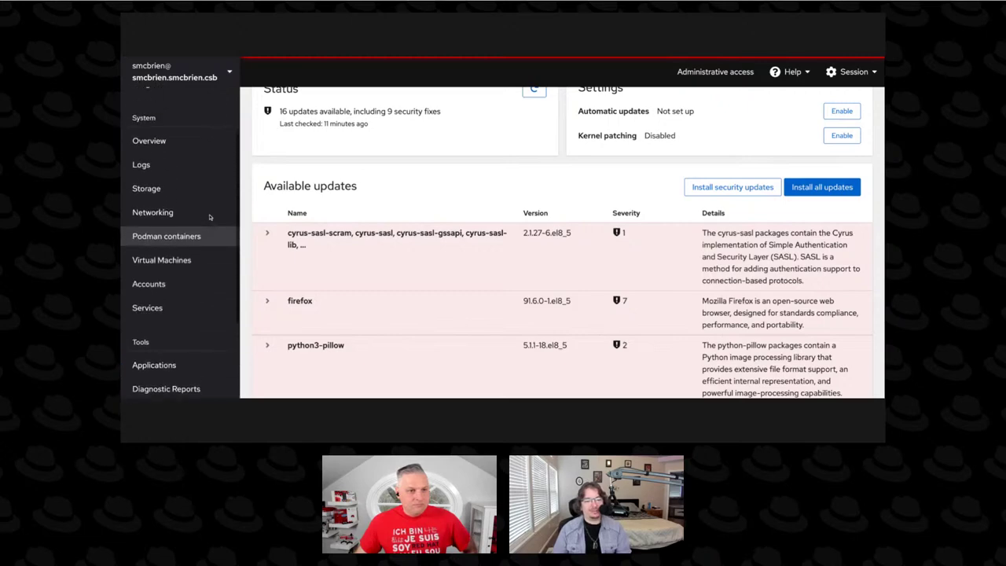
scroll(188, 194, up, 2)
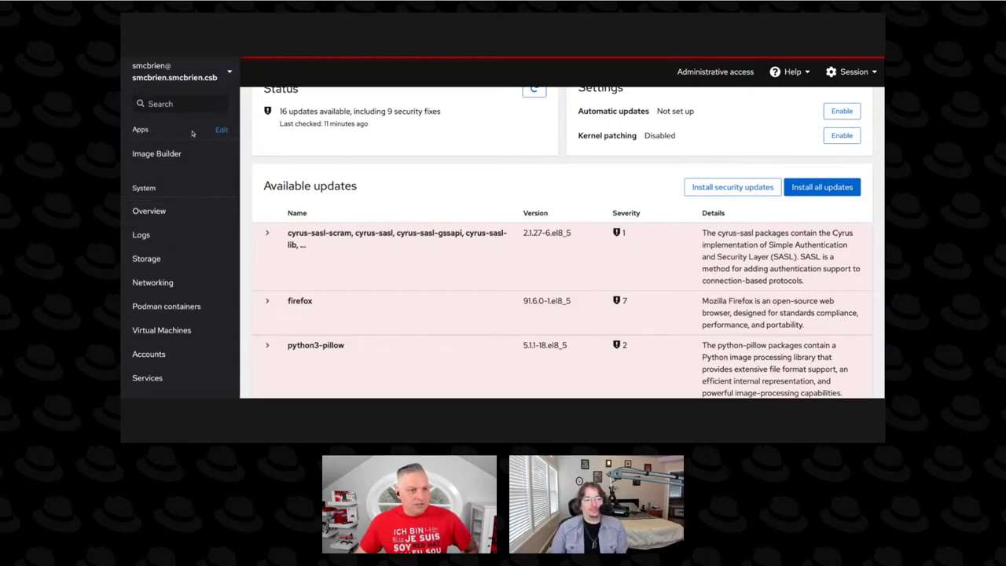
Go back to the system Overview and open the detailed performance metrics and history.
click(183, 218)
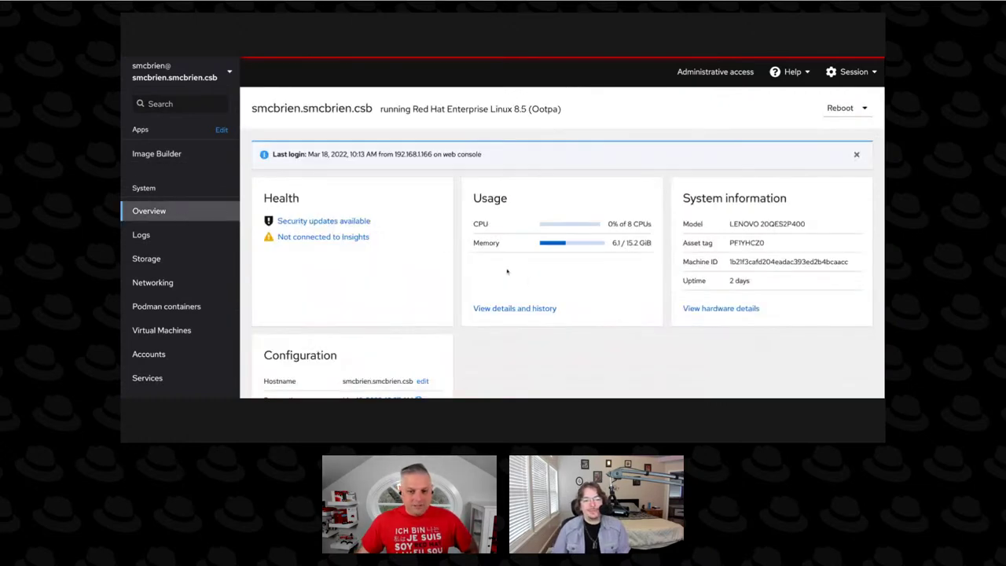
scroll(566, 283, down, 2)
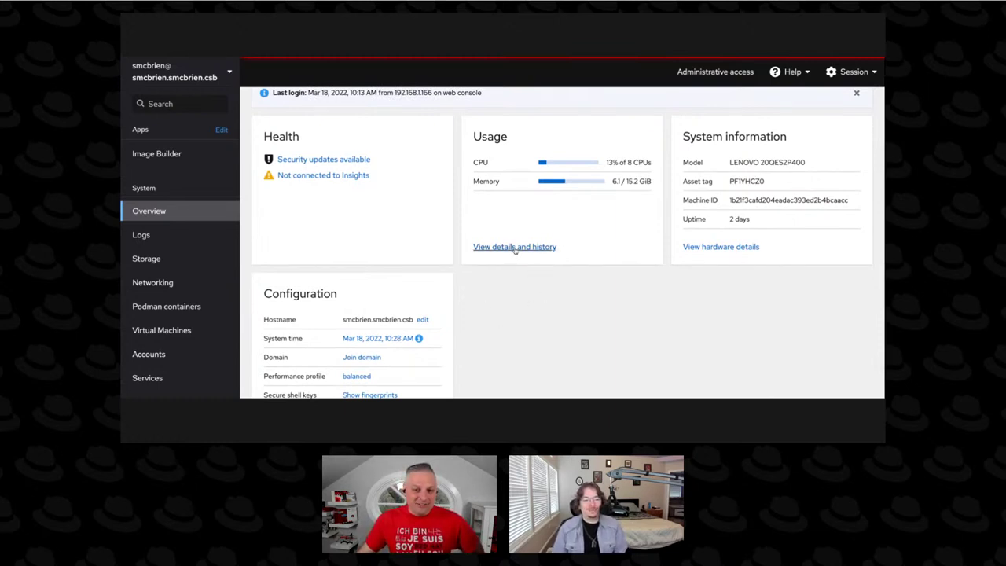
click(514, 246)
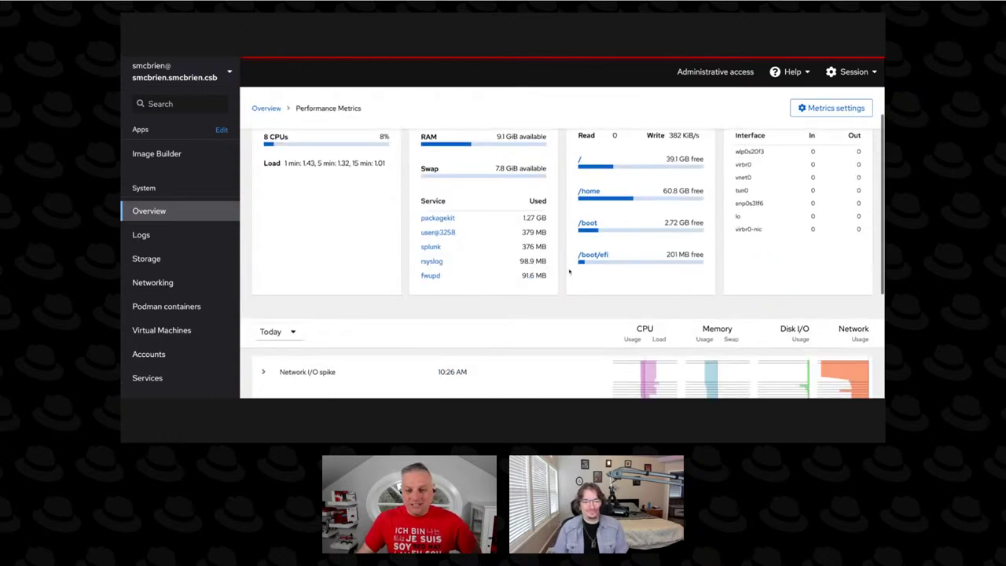
Expand the 10:26 AM Network I/O spike entry, which shows no logs found.
scroll(567, 269, down, 3)
scroll(567, 269, down, 1)
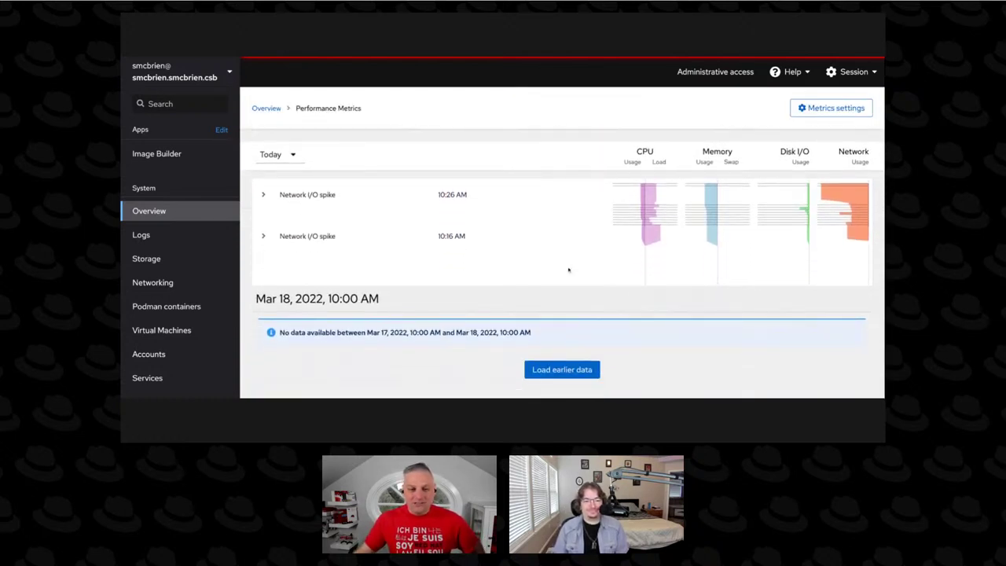
scroll(568, 270, up, 5)
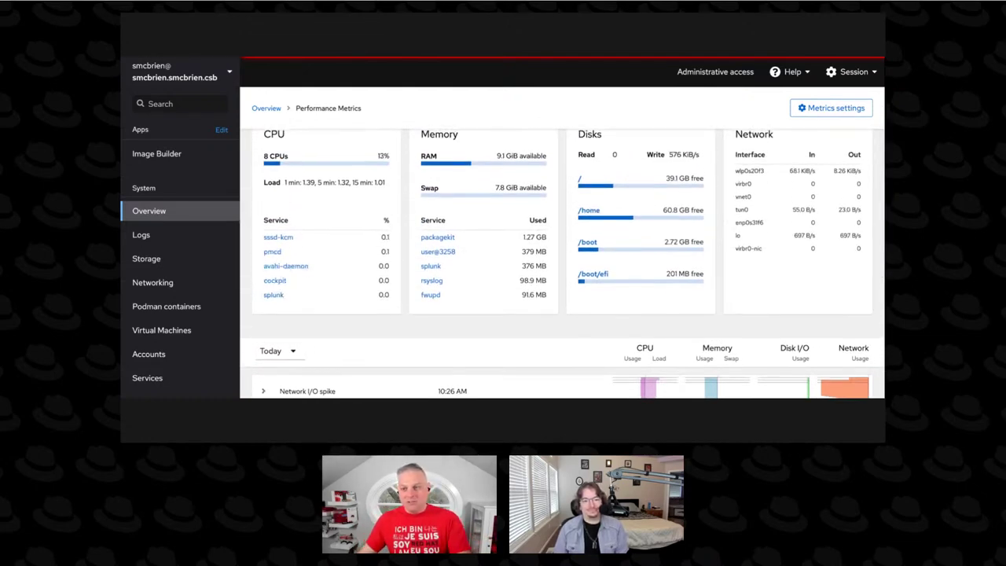
scroll(579, 272, down, 1)
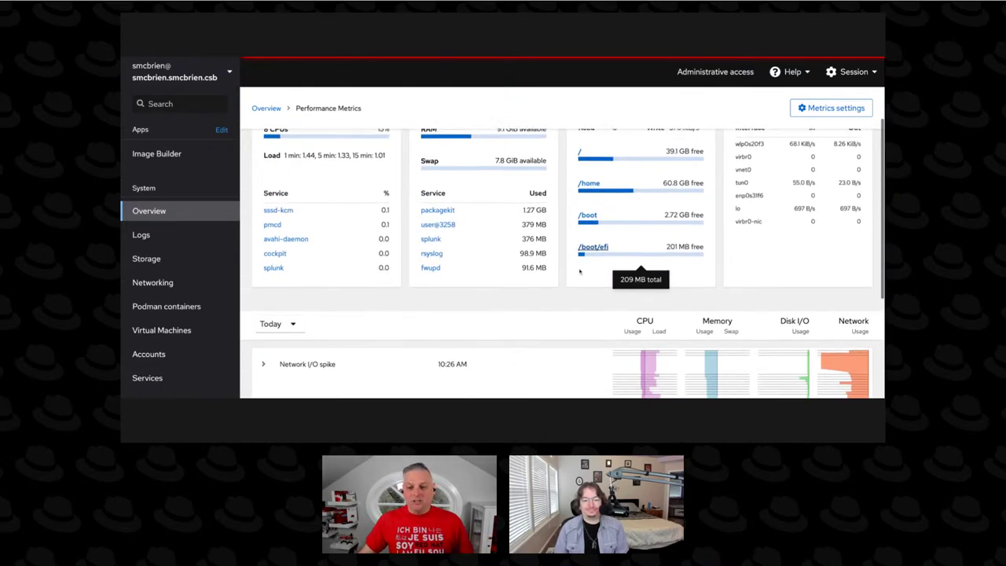
scroll(578, 272, down, 4)
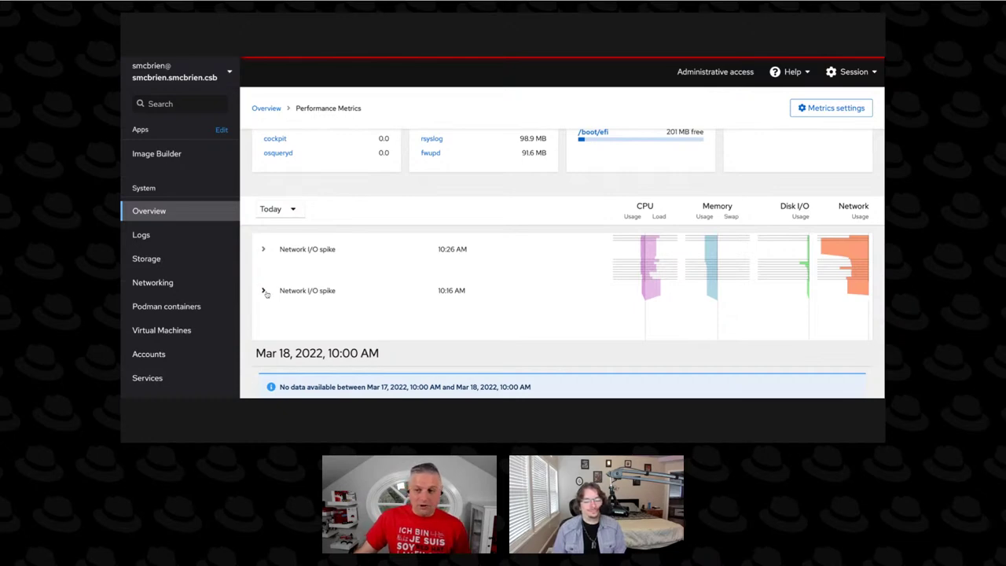
click(265, 250)
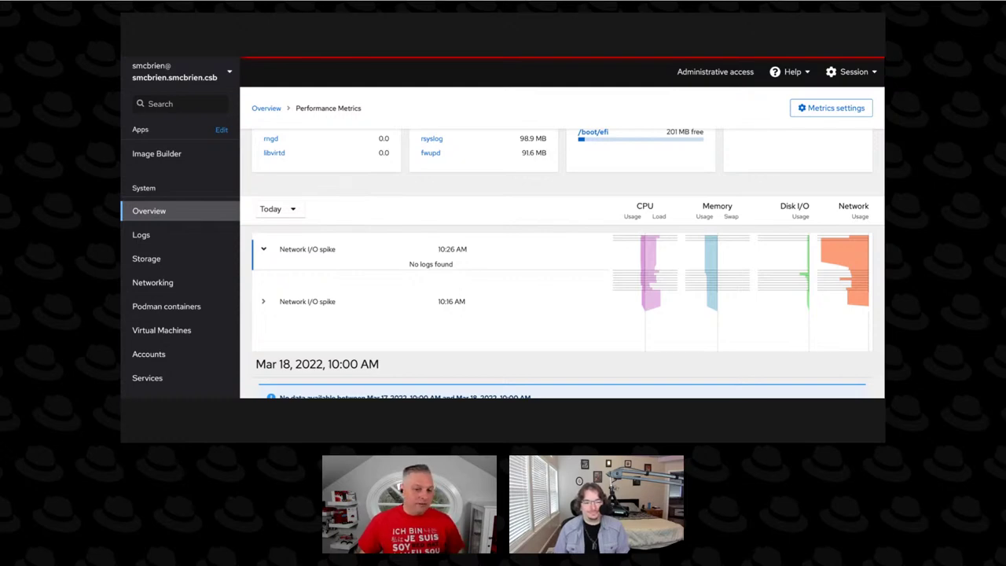
Read the 10:16 AM Network I/O spike logs, then collapse both the 10:26 AM and 10:16 AM spike entries.
click(263, 303)
scroll(384, 303, down, 3)
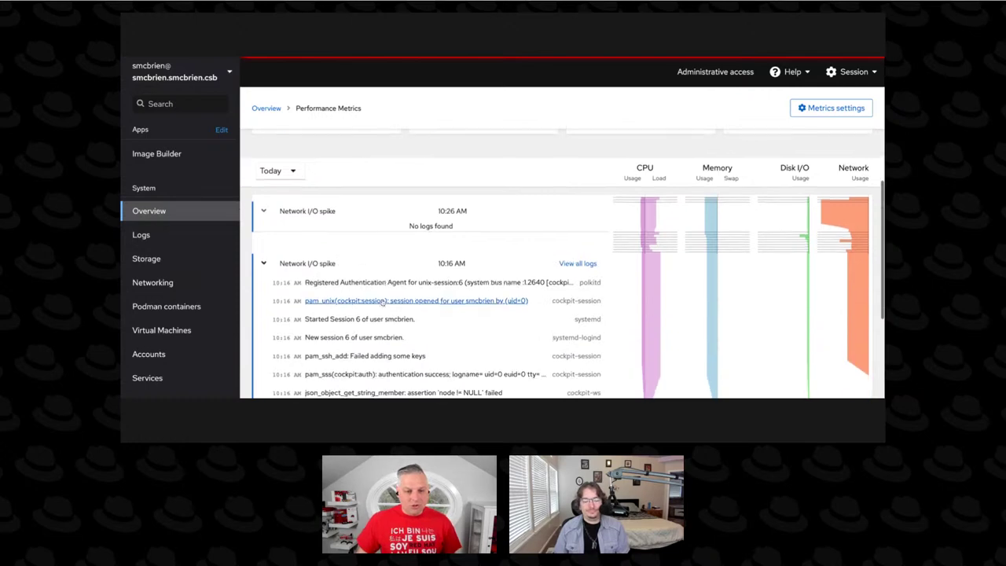
scroll(385, 304, down, 1)
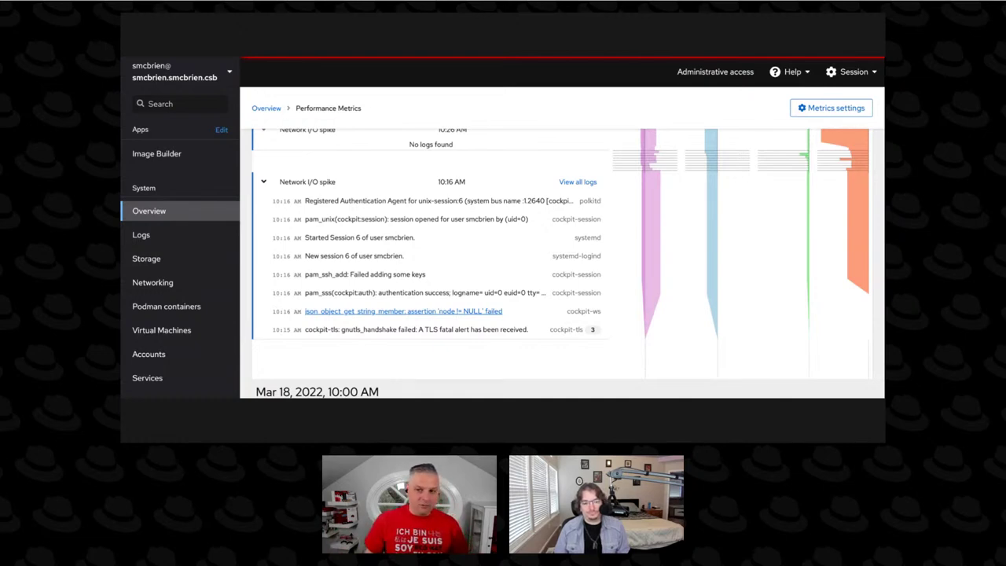
scroll(385, 259, up, 1)
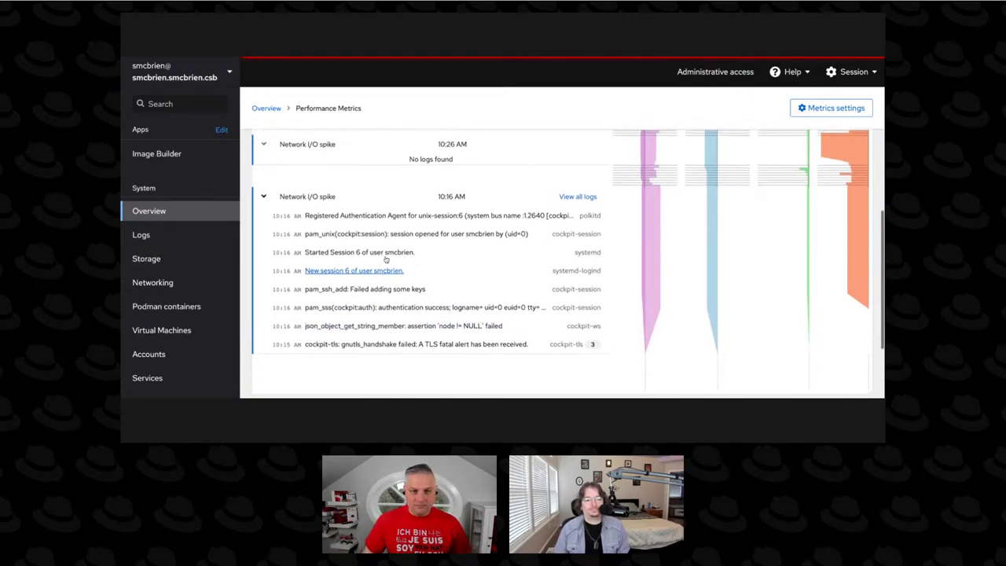
scroll(385, 259, up, 1)
click(263, 156)
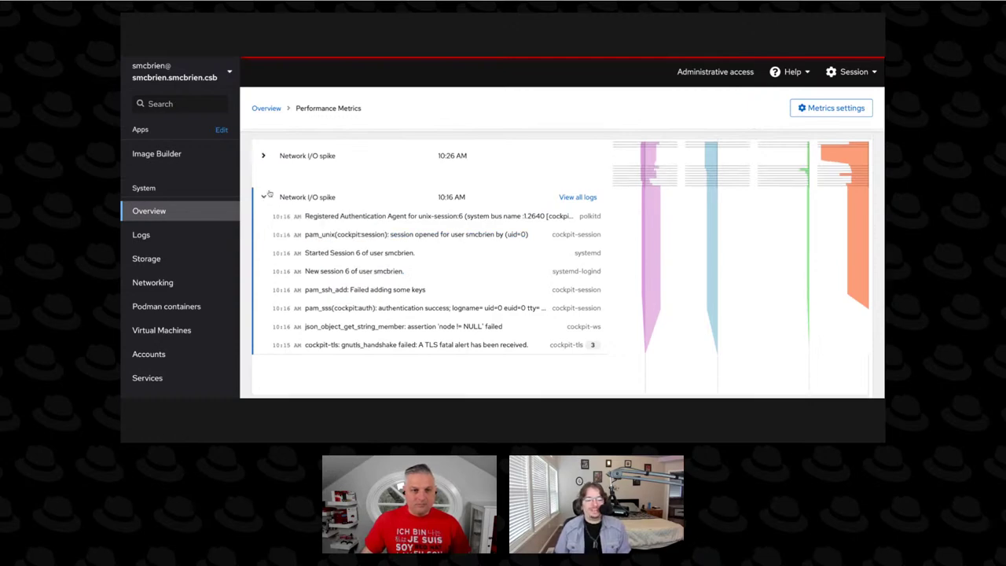
click(264, 196)
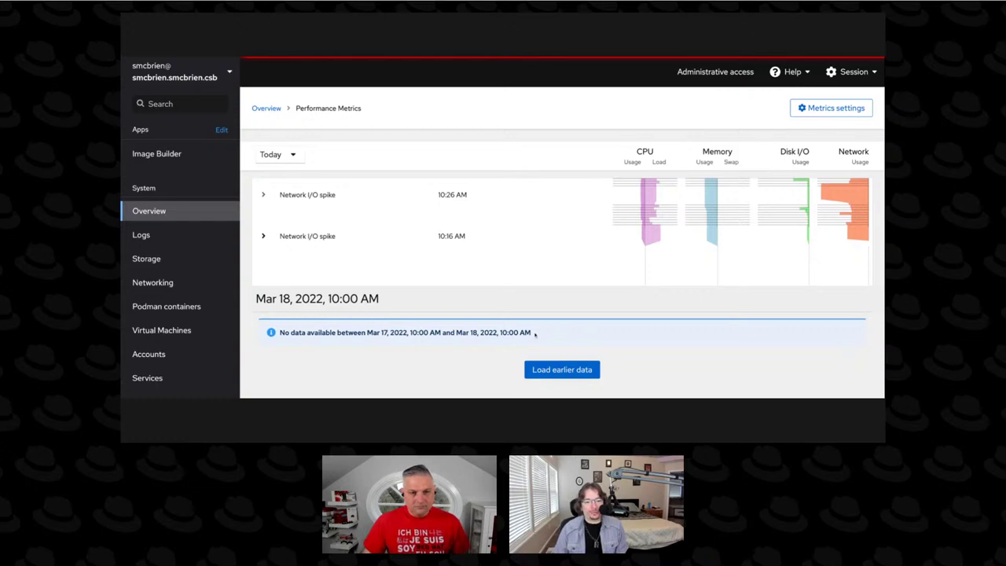
Load earlier data, adding a 10:28 AM Disk I/O spike to the metrics timeline.
click(575, 367)
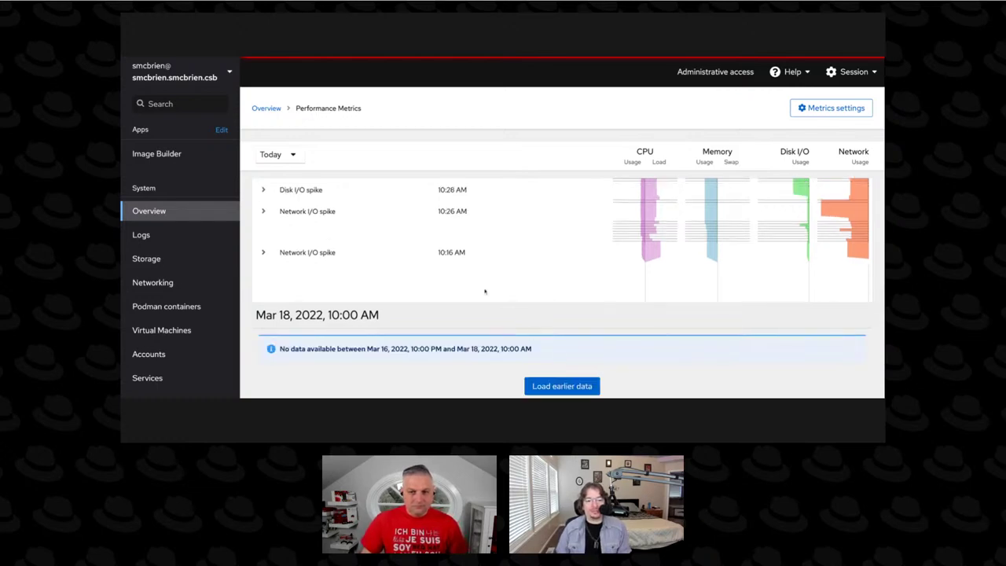